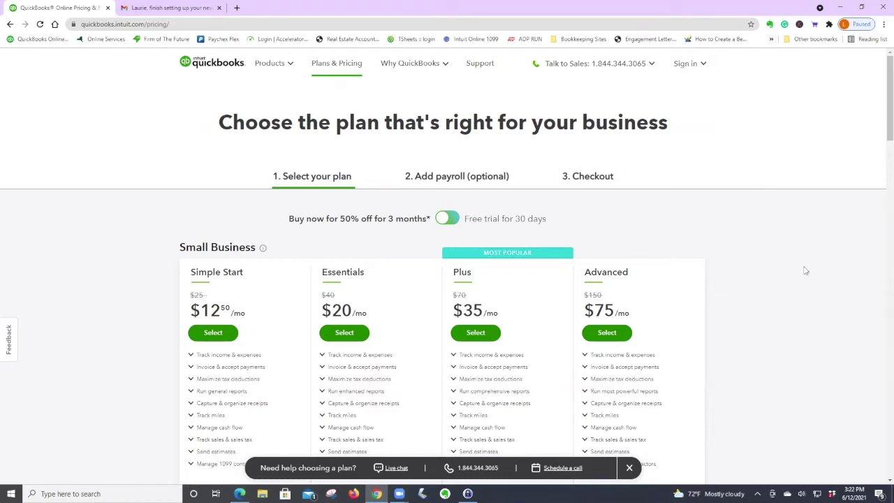
Choose the Essentials plan at $20/mo without payroll and submit checkout.
scroll(805, 270, down, 2)
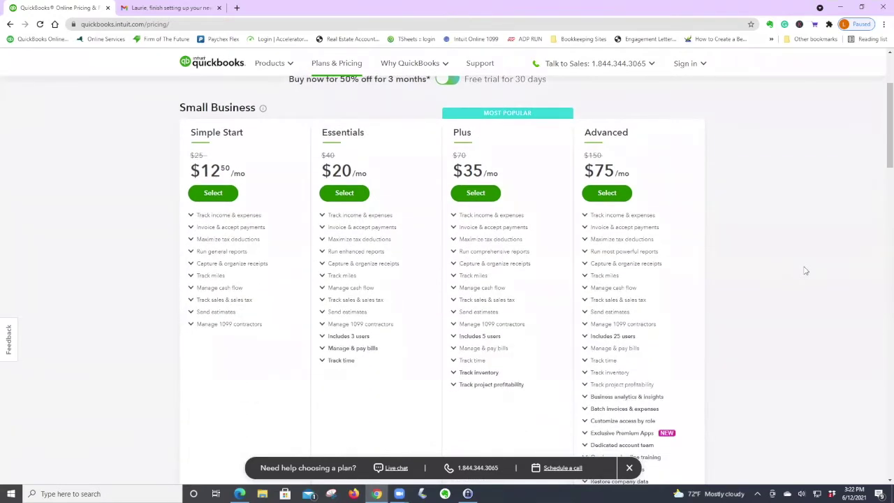
scroll(806, 271, down, 1)
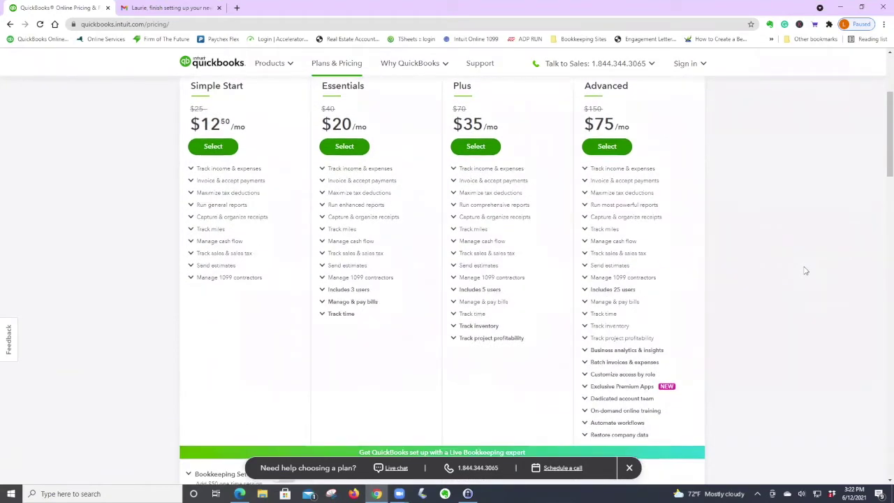
scroll(805, 270, up, 1)
click(344, 193)
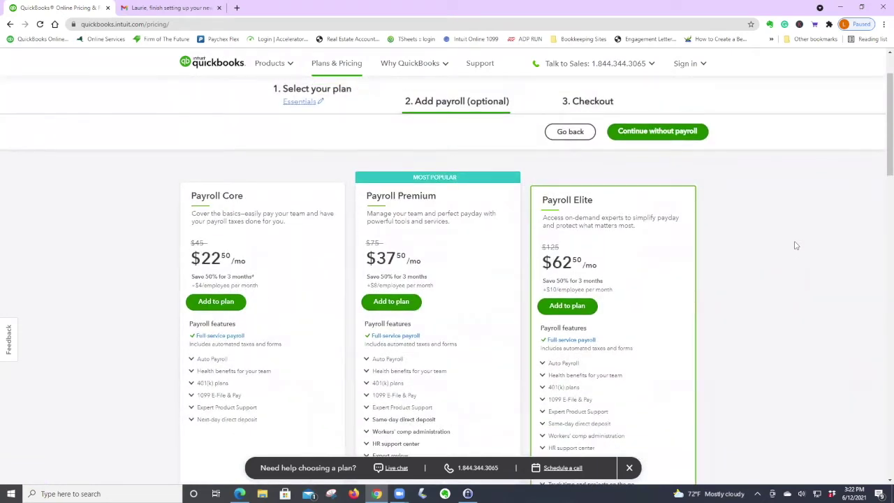
click(659, 133)
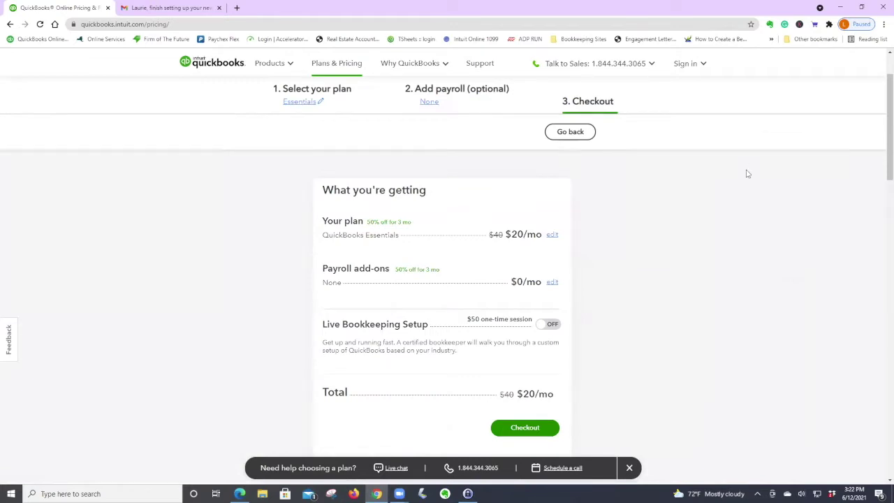
scroll(748, 173, down, 2)
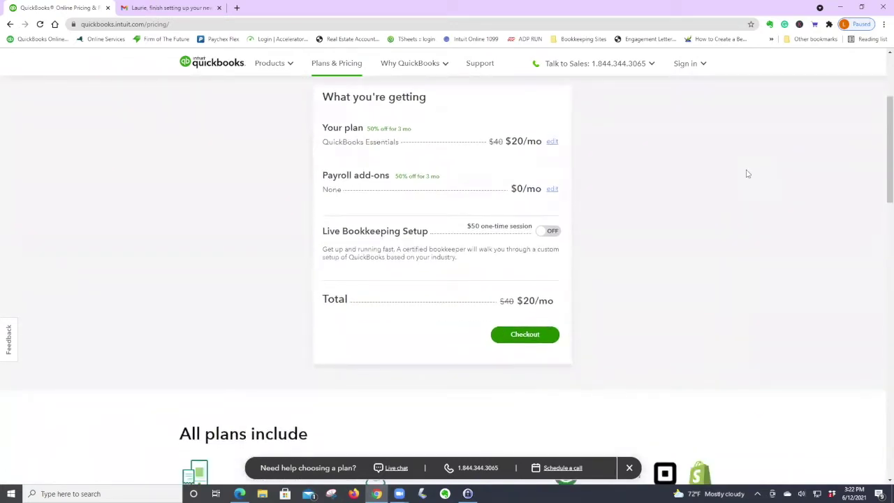
scroll(747, 174, down, 1)
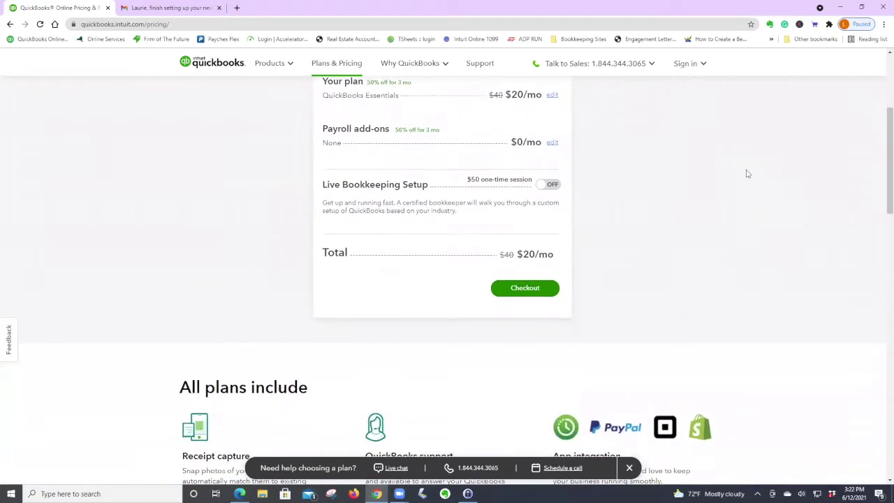
click(536, 291)
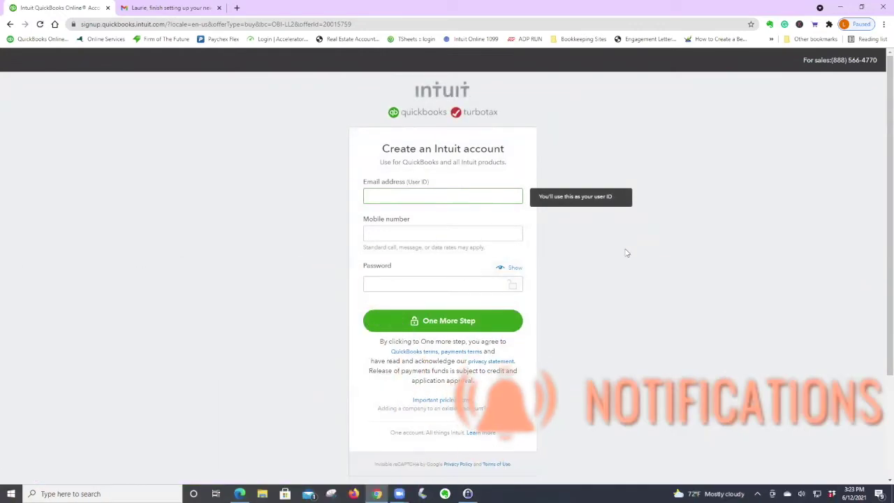
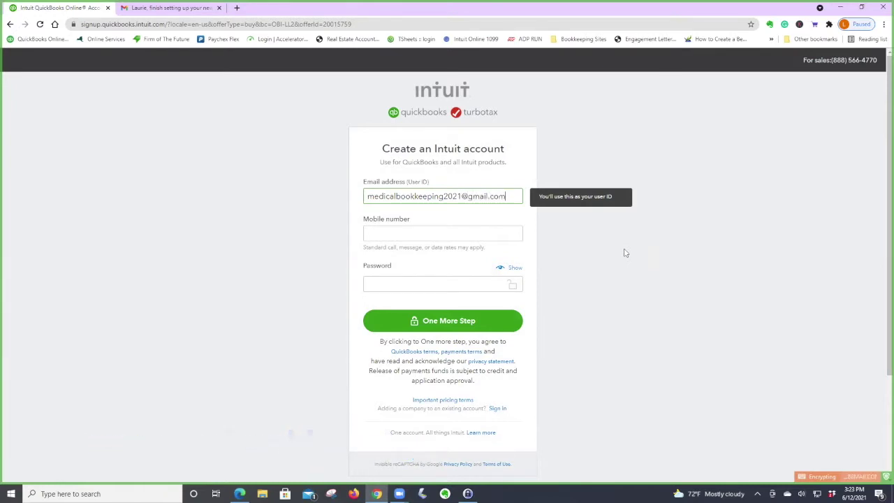
Create the Intuit account by entering the email address, mobile number and account password.
key(Tab)
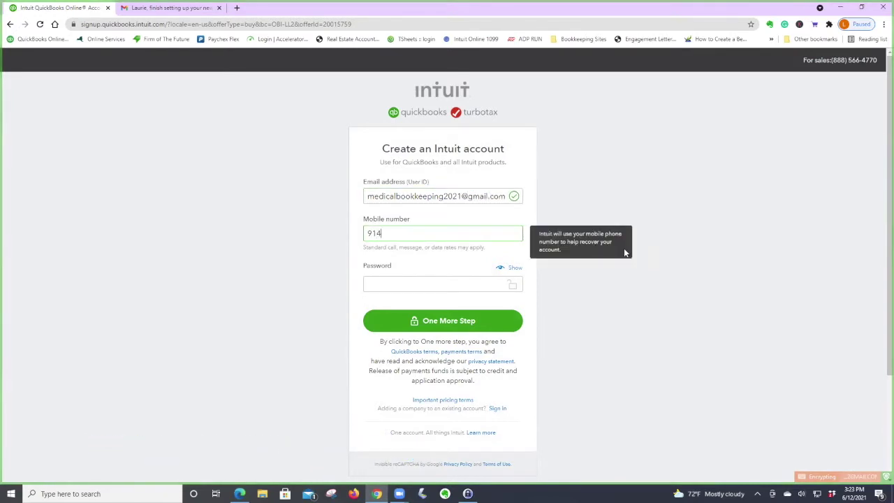
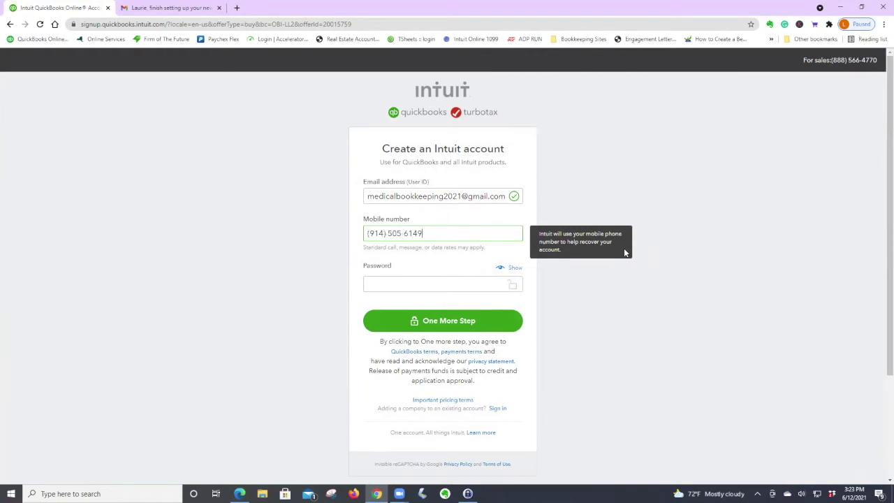
click(392, 283)
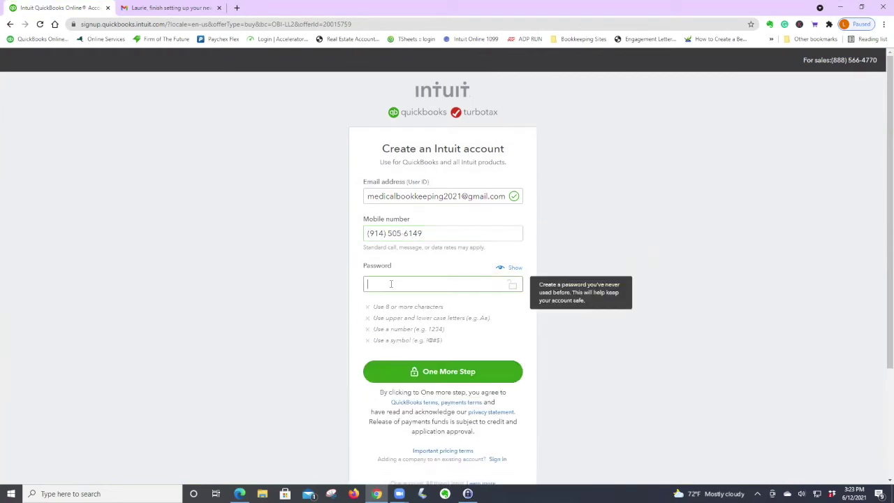
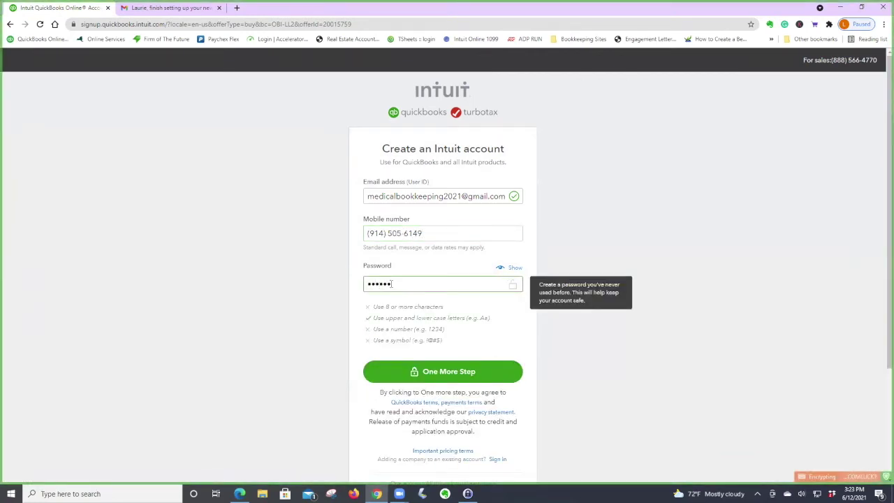
click(451, 372)
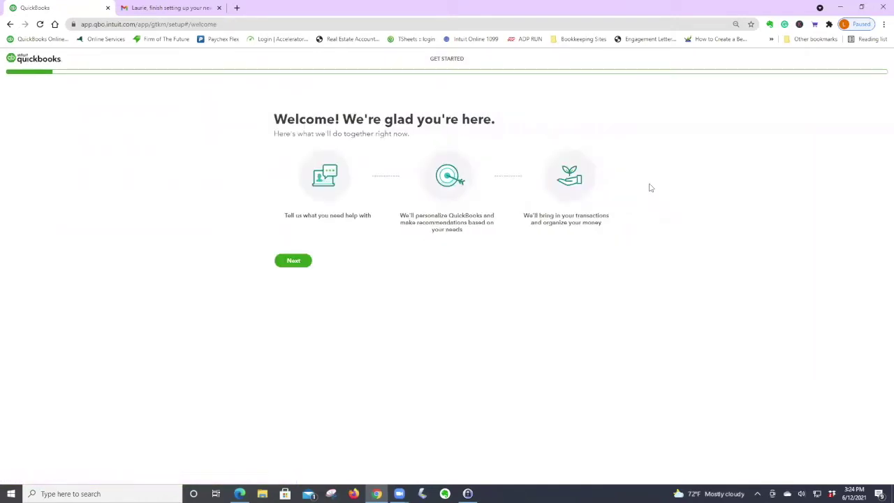
Replace the placeholder legal business name with 'Medical Practice' in setup.
click(293, 263)
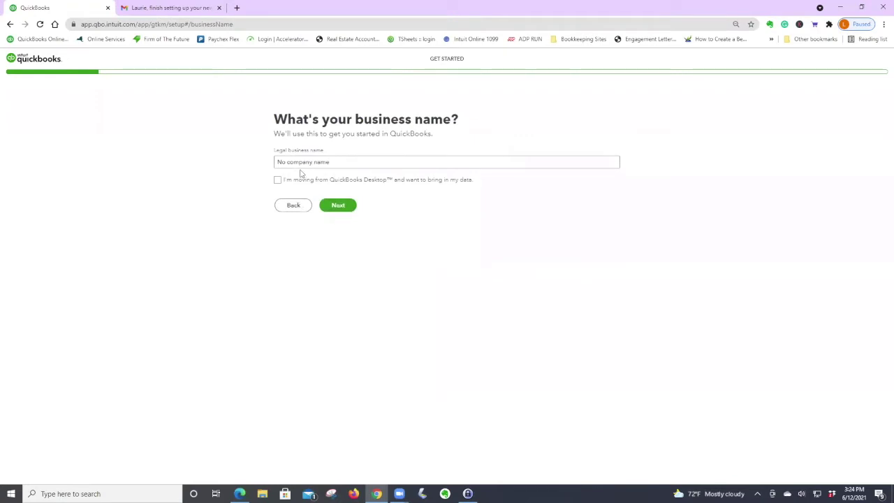
click(295, 162)
drag(346, 161, 256, 165)
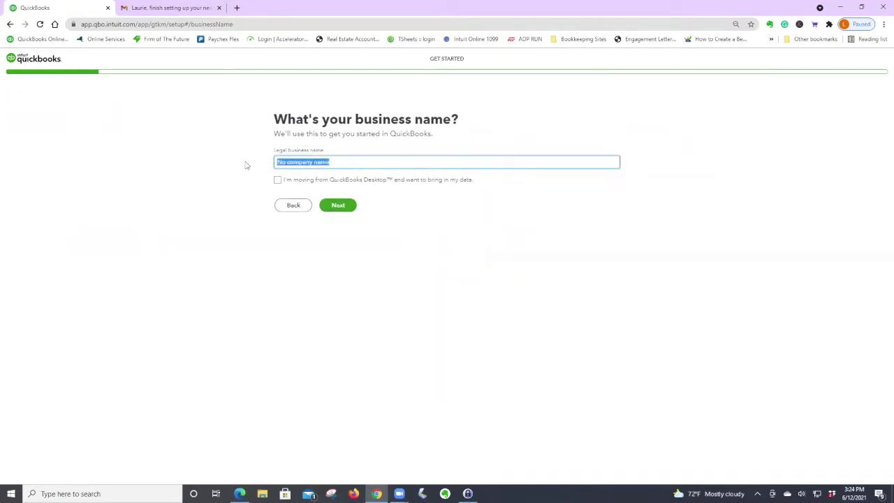
text(Med)
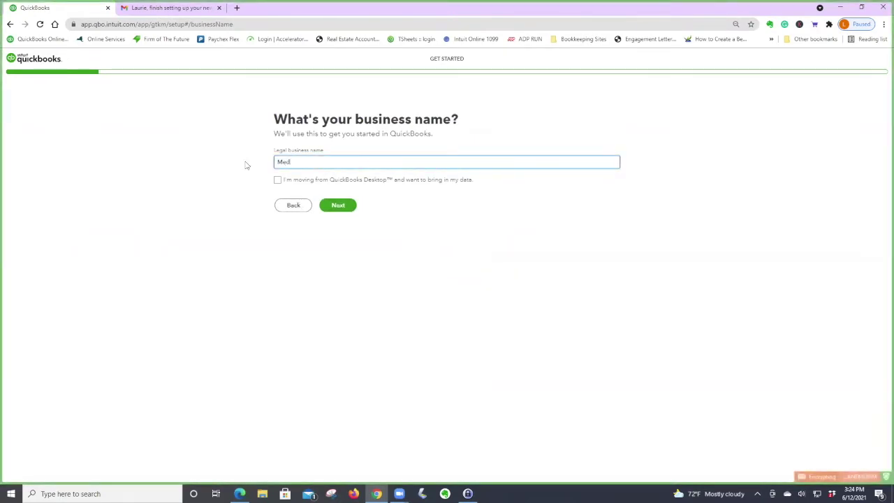
text(ical Practice)
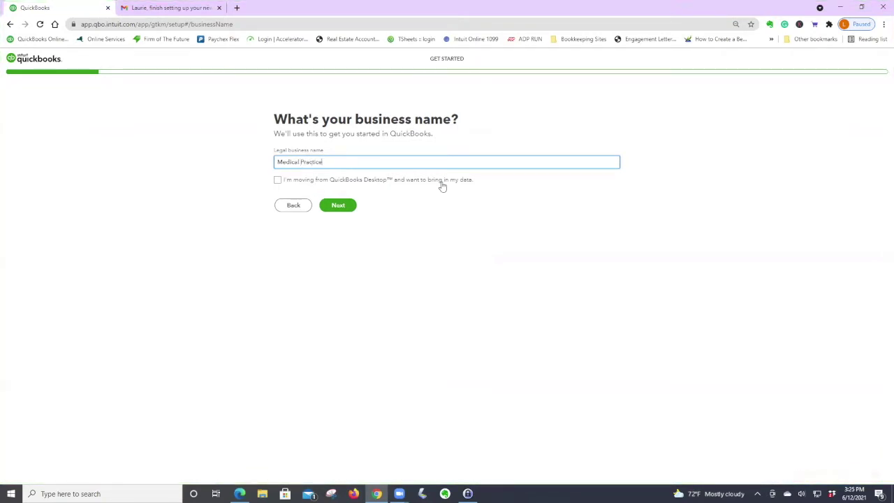
click(343, 208)
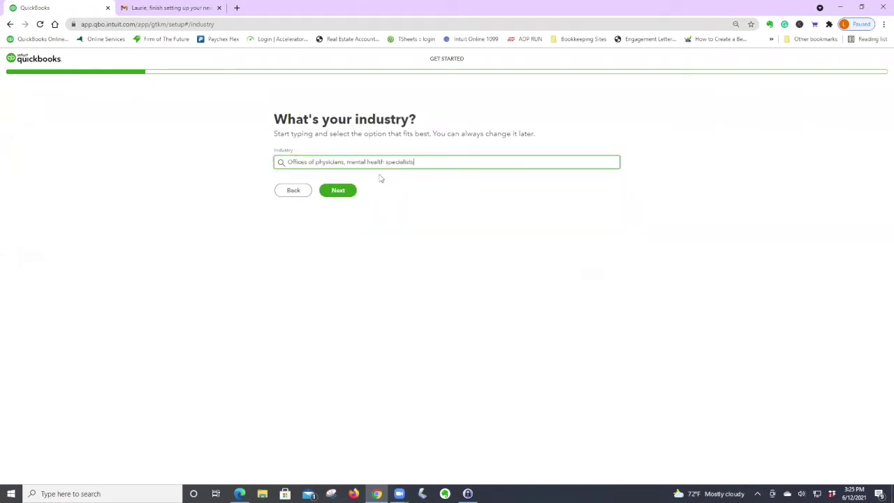
Confirm the physicians industry and choose S Corp as the business structure.
click(341, 192)
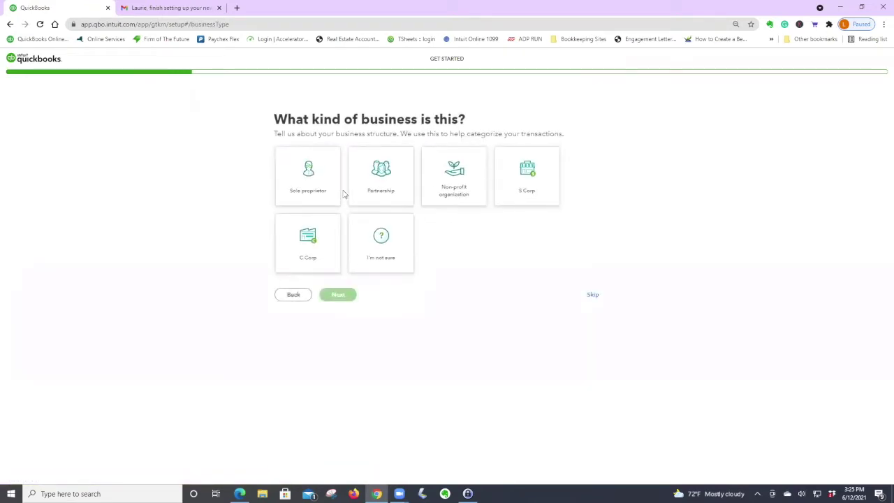
click(526, 171)
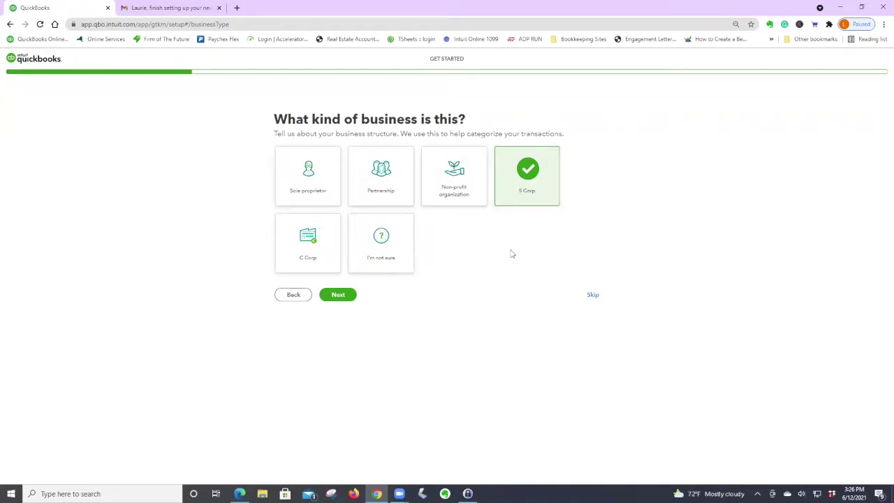
click(343, 295)
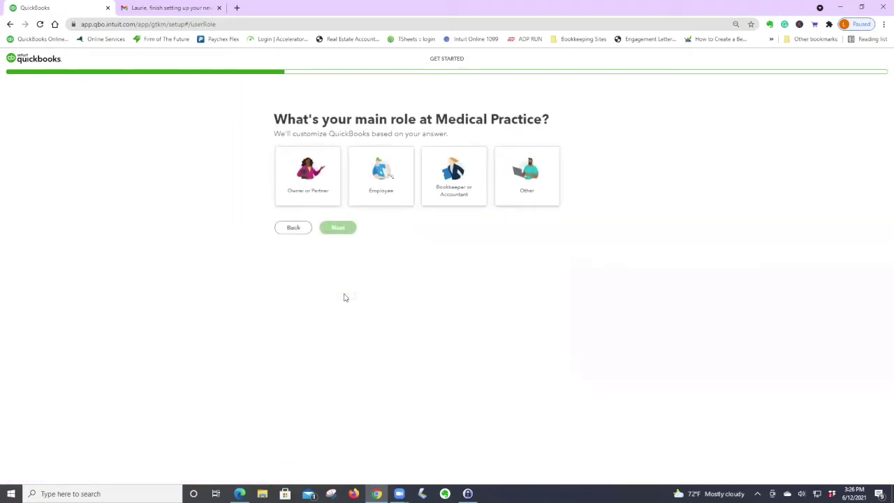
Set the main role to Owner or Partner and record that the practice has employees.
click(462, 181)
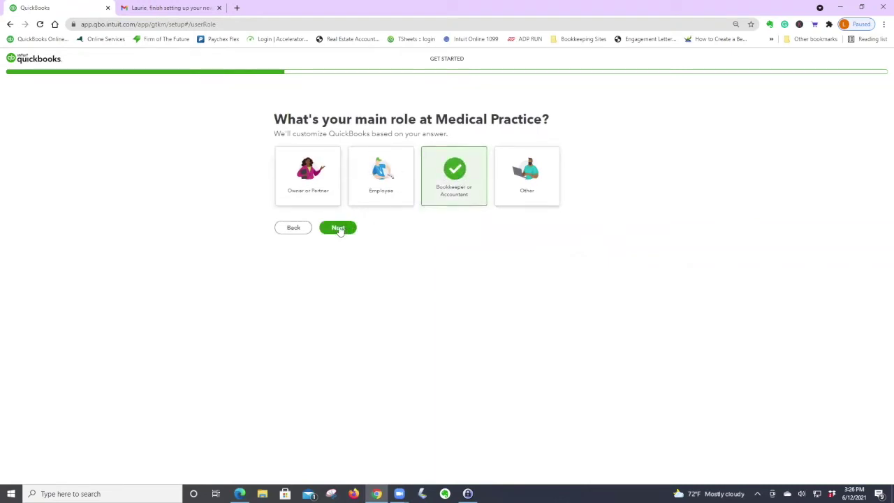
click(315, 183)
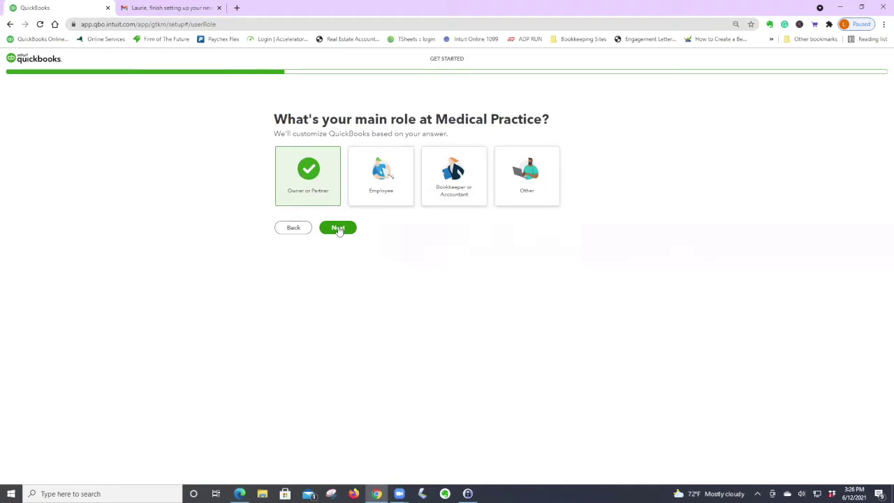
click(338, 229)
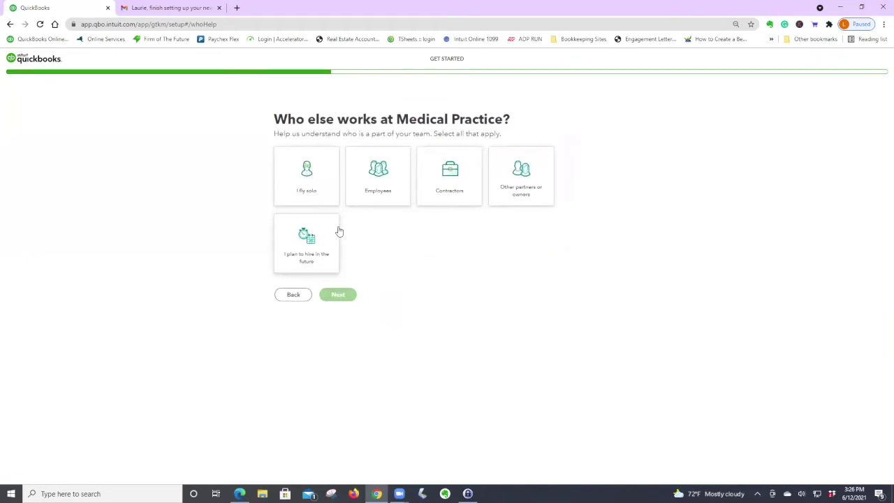
click(318, 183)
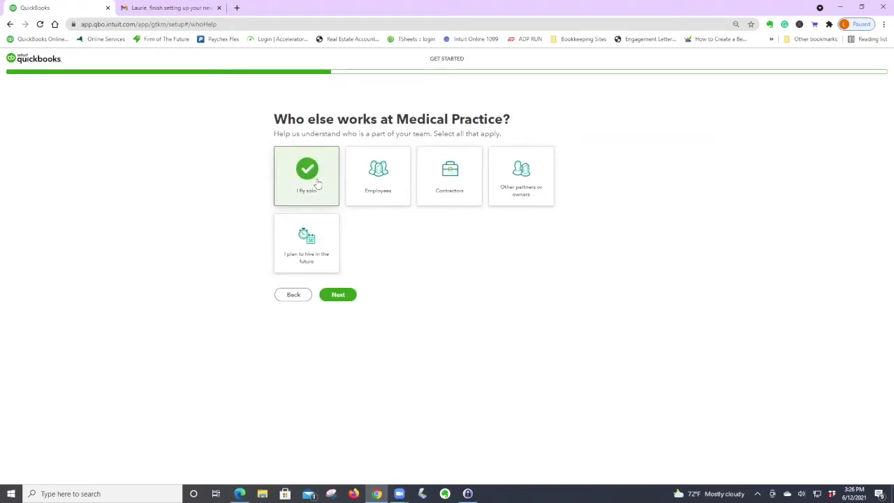
click(378, 179)
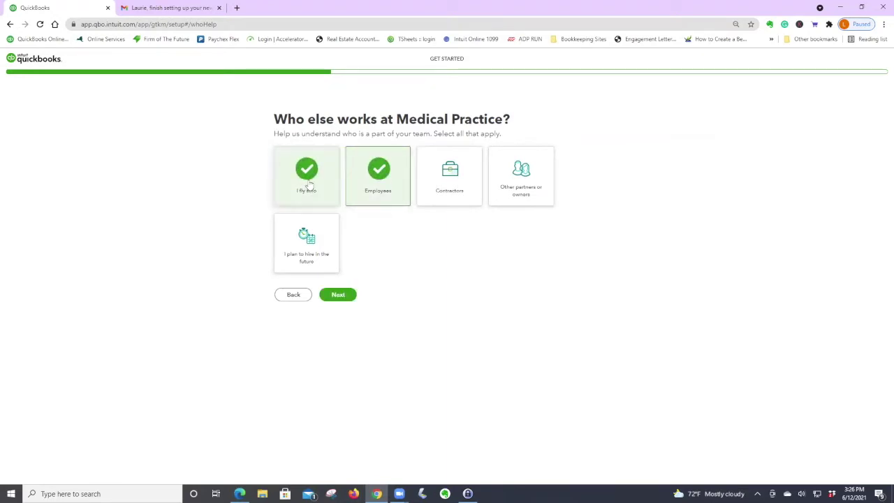
click(342, 295)
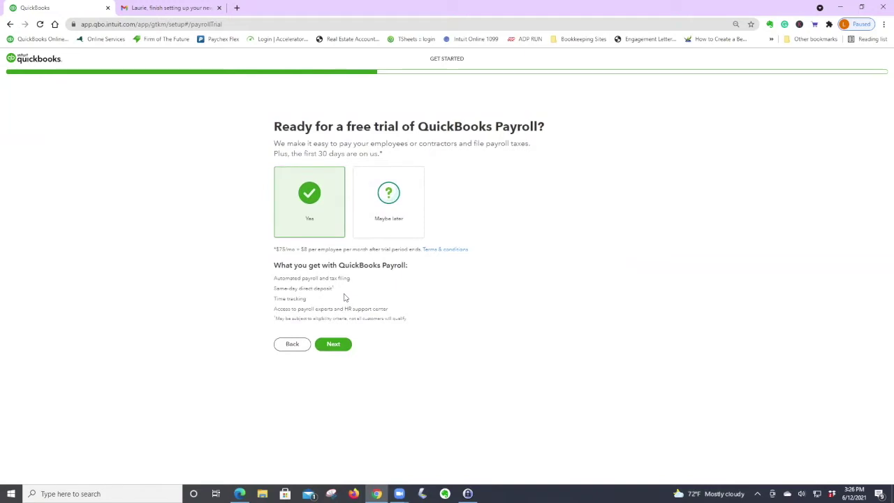
Defer the payroll trial with Maybe later, set up QuickBooks right away, and skip bank linking.
click(399, 202)
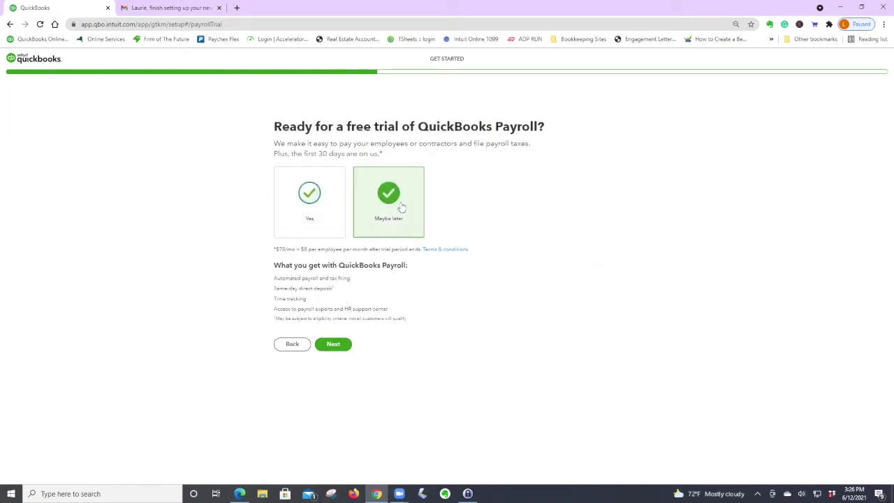
click(334, 344)
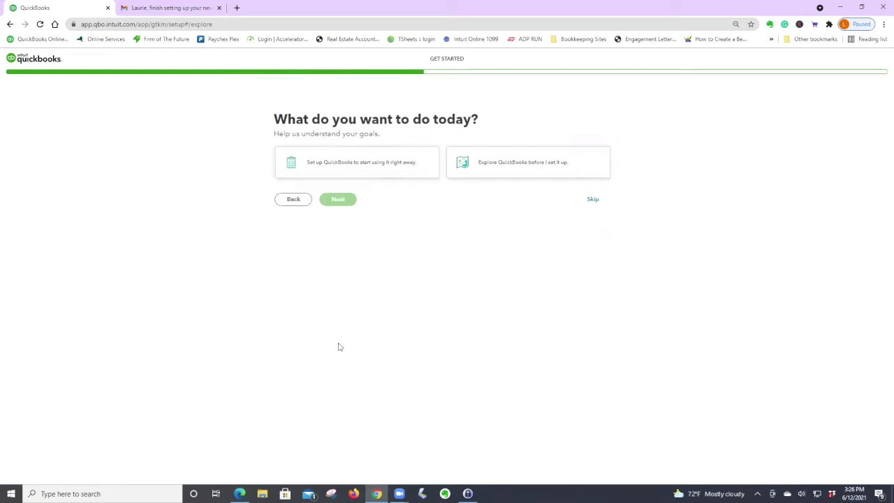
click(353, 167)
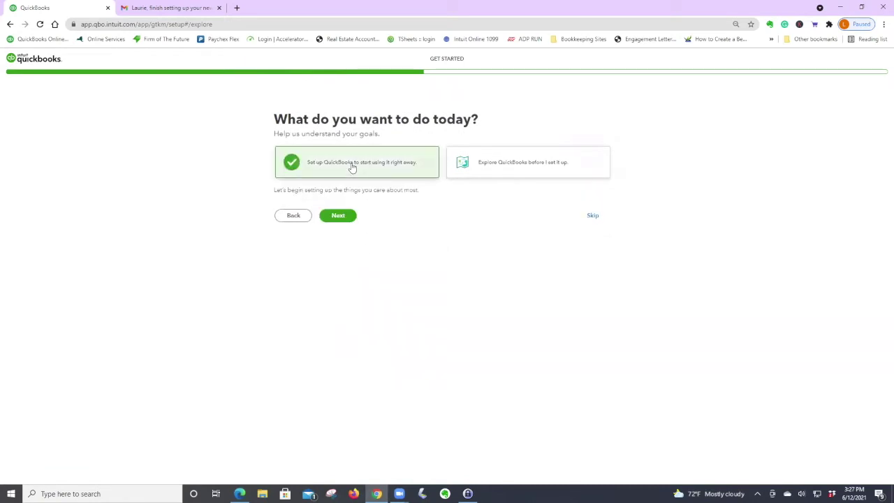
click(343, 216)
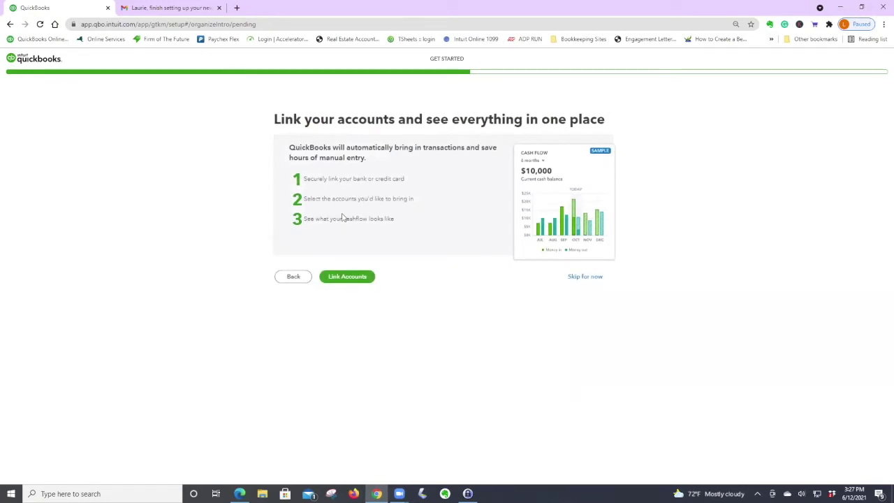
click(585, 277)
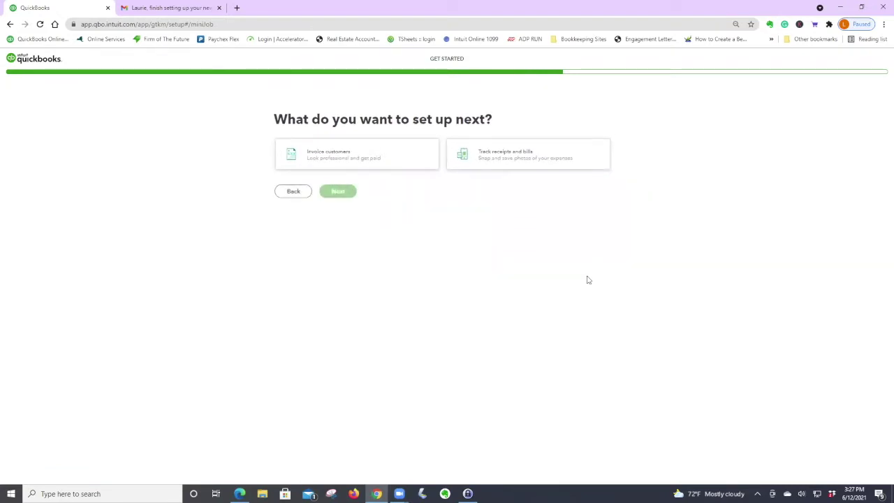
Choose receipt and bill tracking, then skip the receipt, mobile app and feature pages.
click(498, 156)
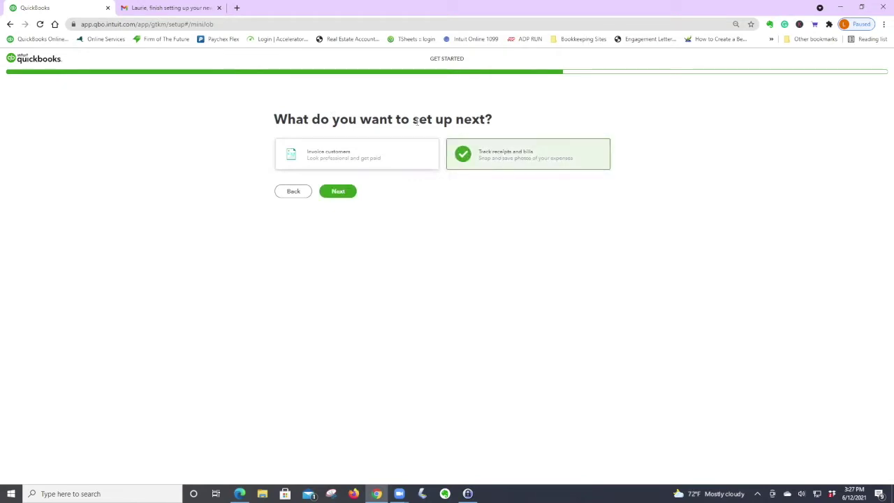
click(339, 191)
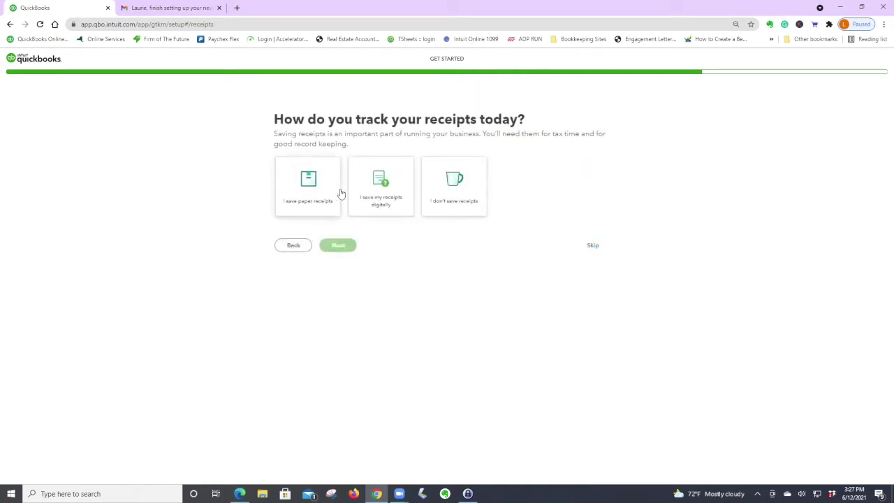
click(593, 246)
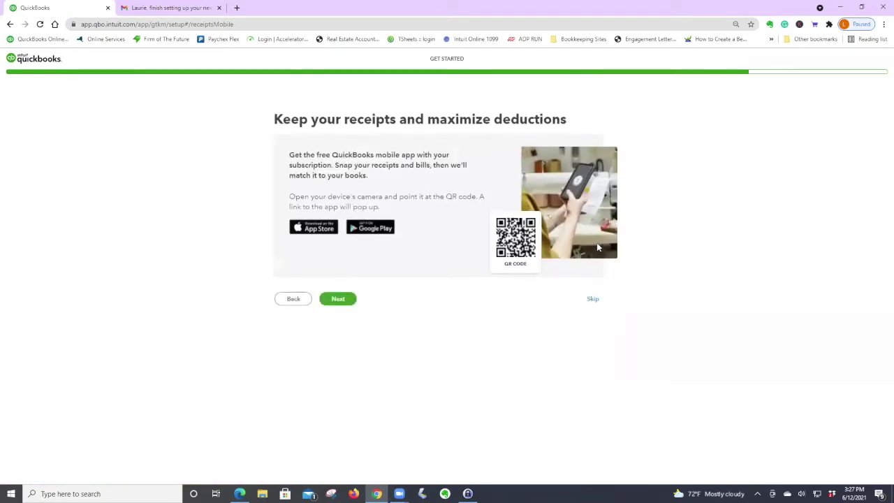
click(593, 301)
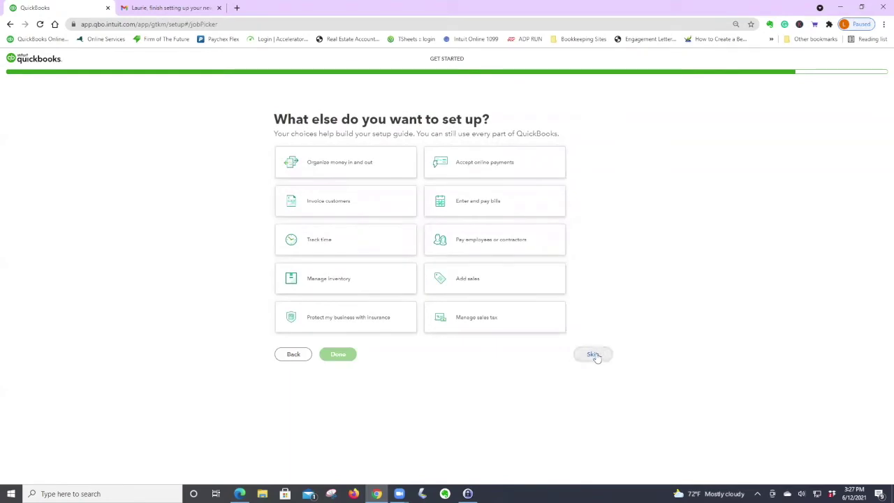
click(594, 355)
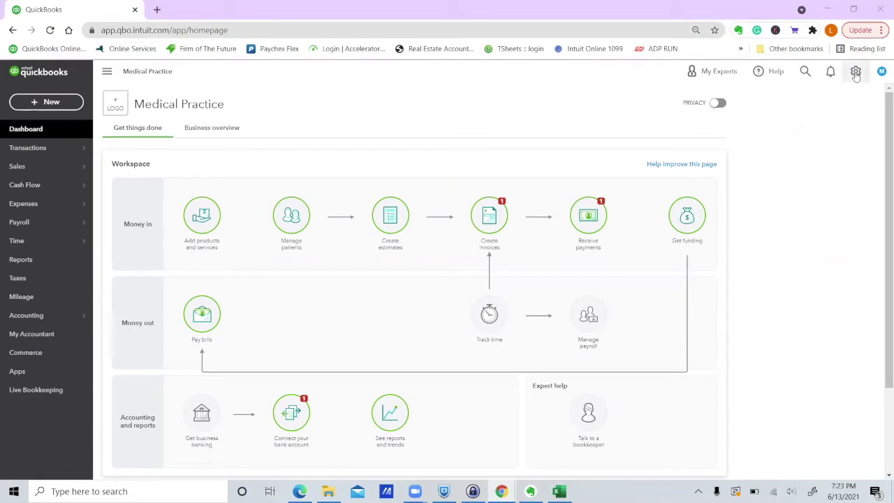
Turn on Enable account numbers in Advanced chart of accounts settings and save.
click(856, 72)
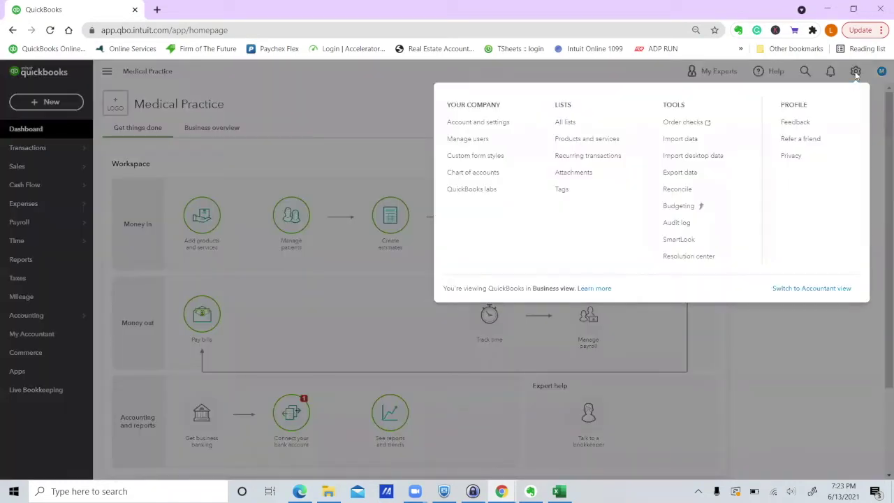
click(501, 123)
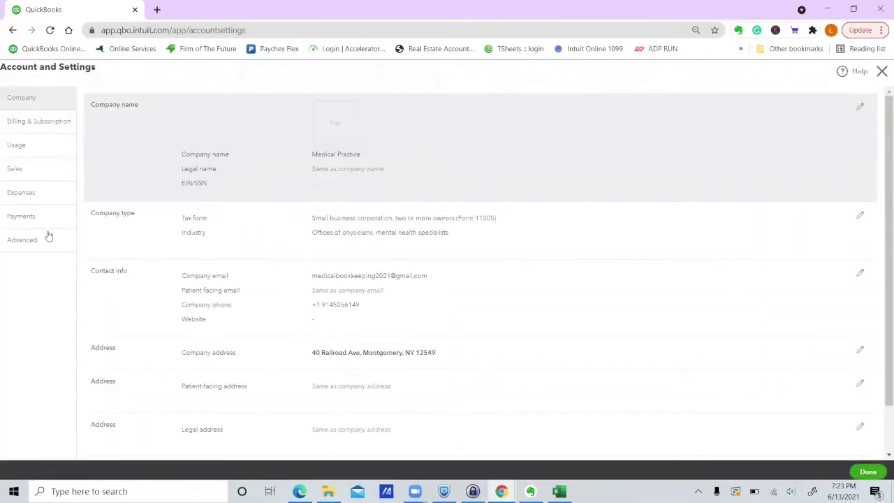
click(48, 245)
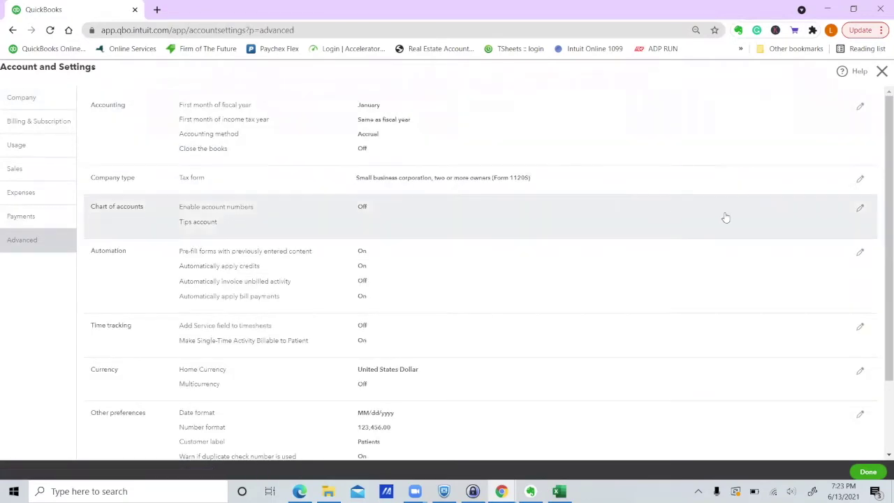
click(858, 208)
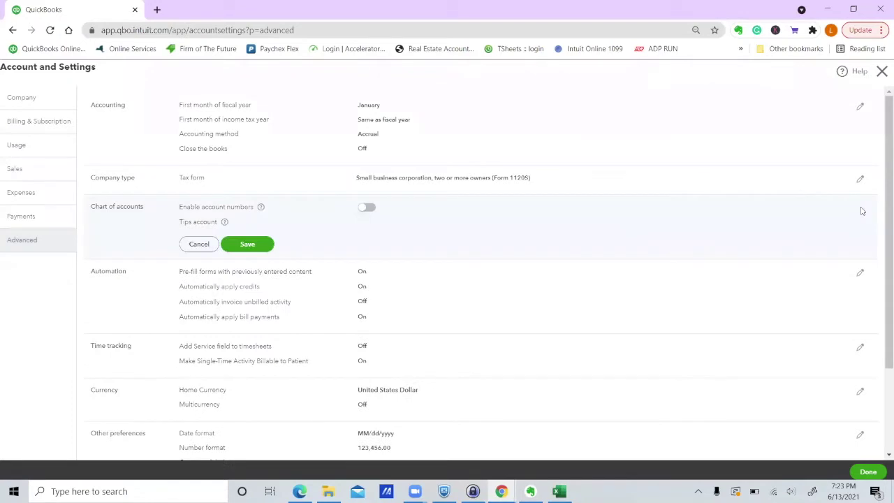
click(365, 208)
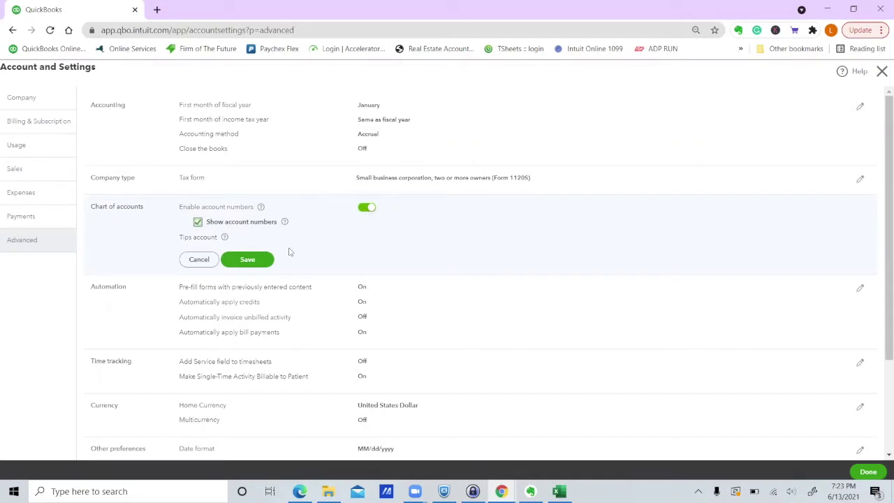
click(248, 261)
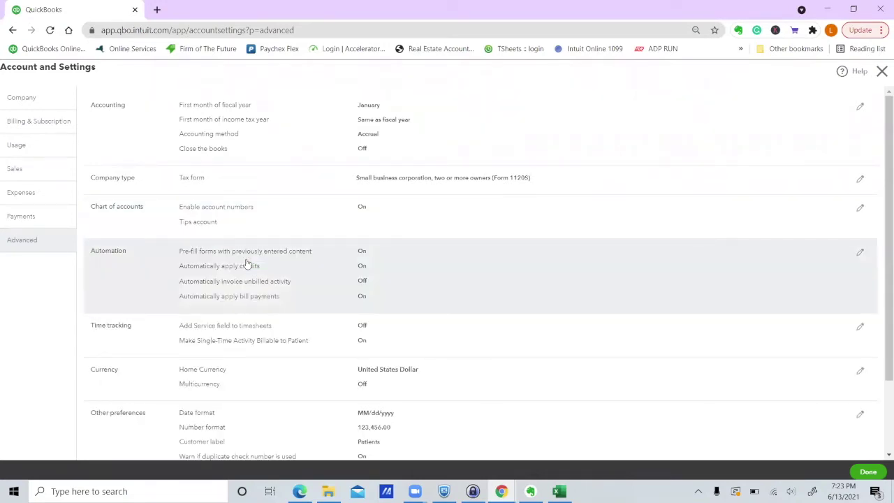
click(869, 473)
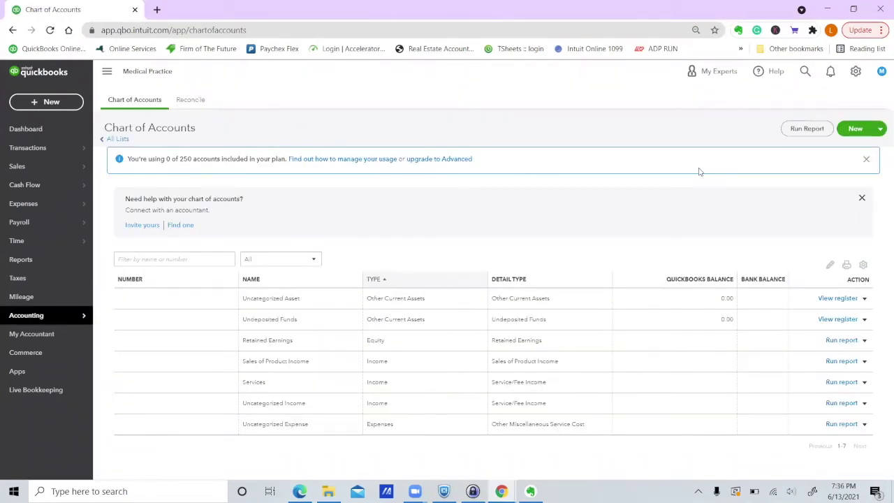
Attempt to make the Services account inactive, then dismiss the refusal error.
click(864, 382)
click(809, 411)
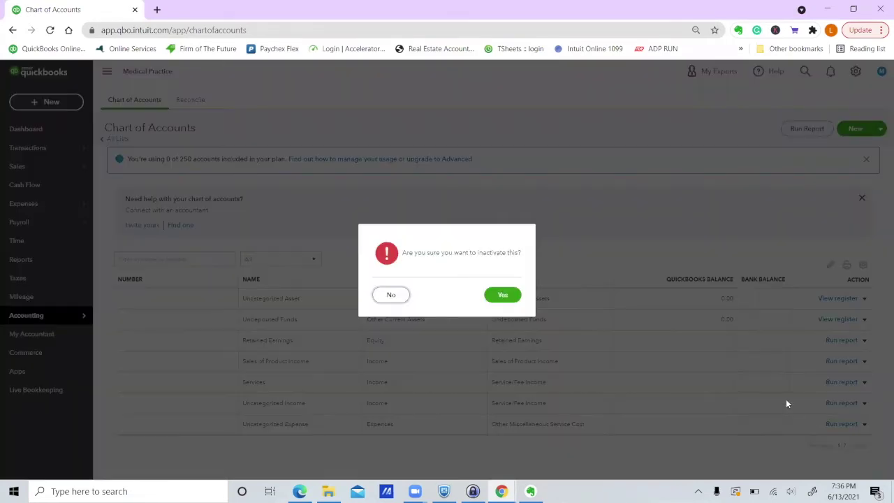
click(509, 296)
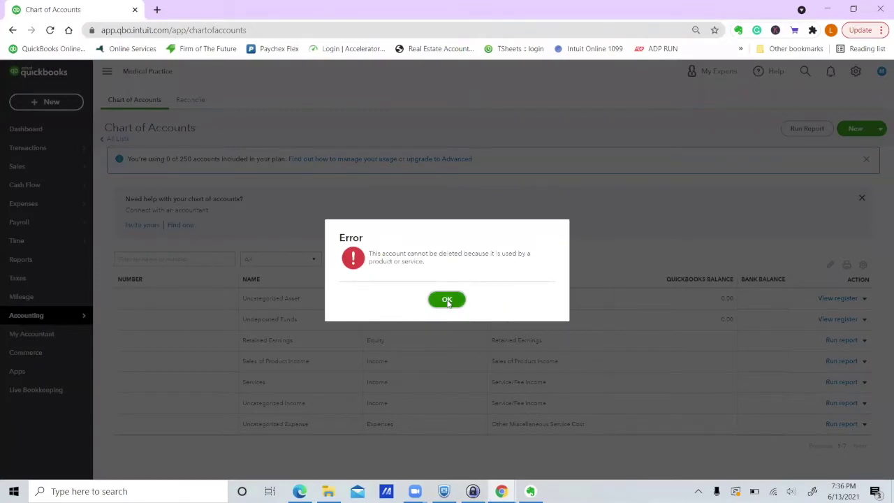
click(448, 300)
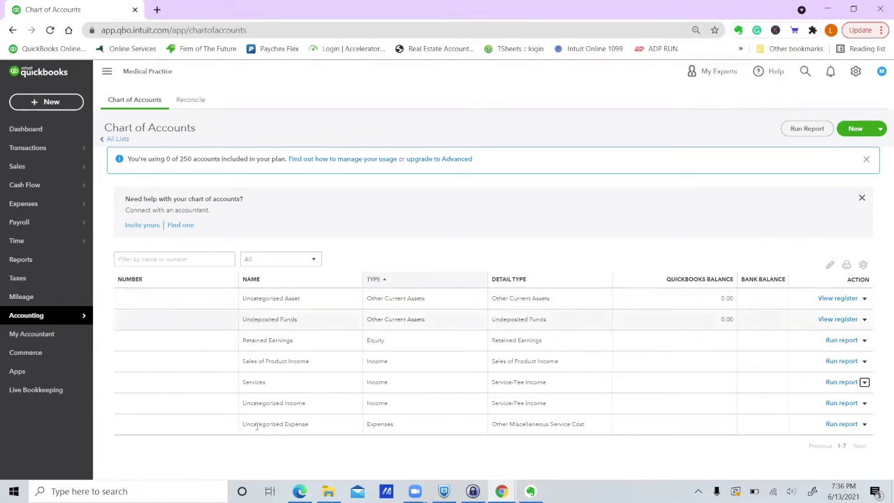
Open the Medical Chart of Accounts workbook from Downloads in view-only mode.
click(328, 491)
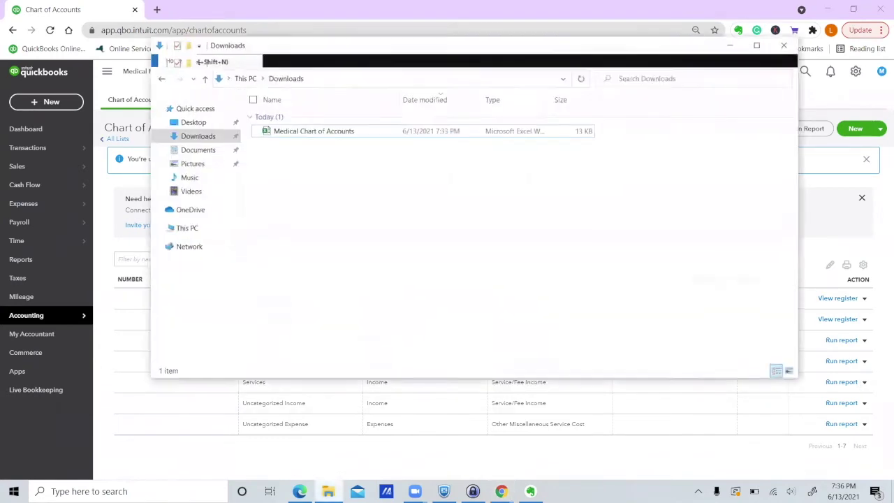
click(340, 127)
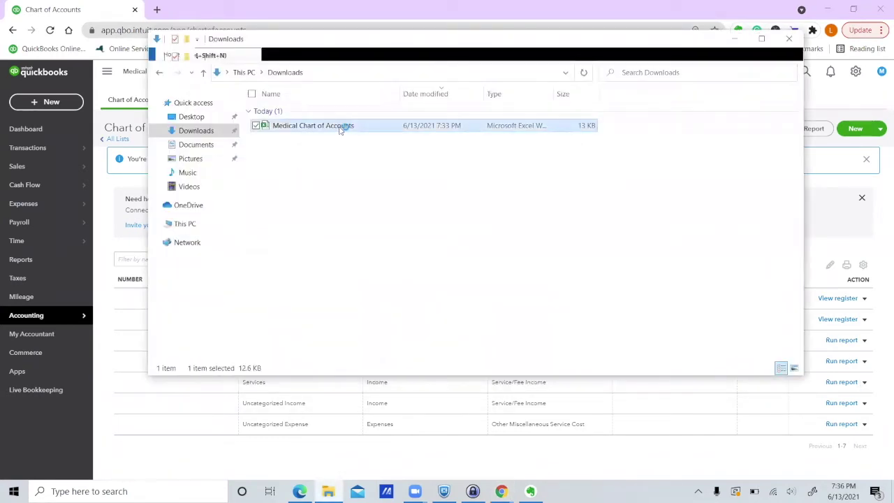
double_click(341, 127)
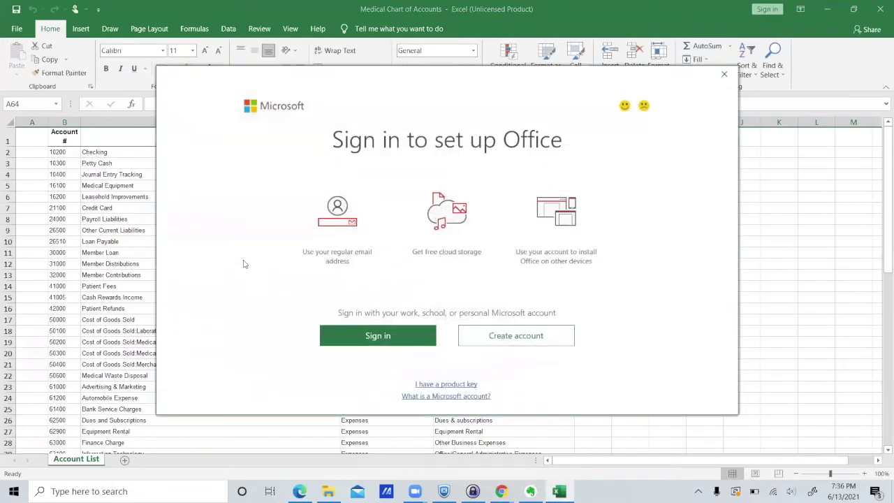
click(725, 74)
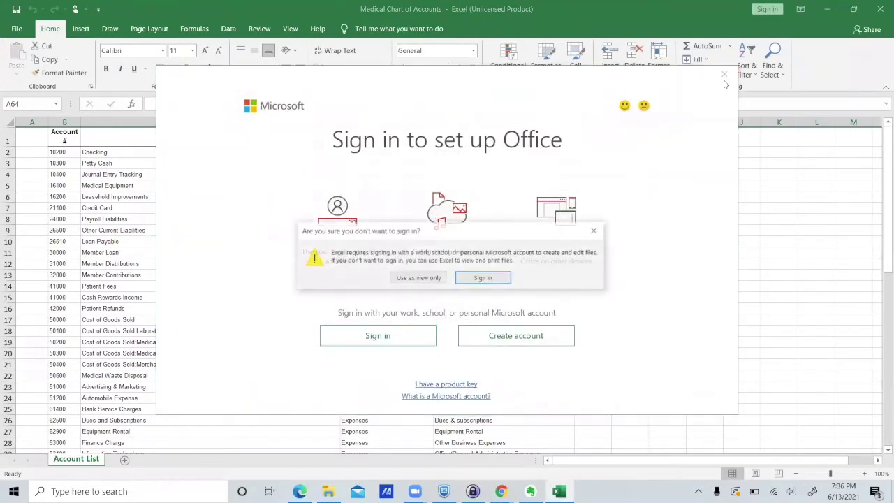
click(437, 278)
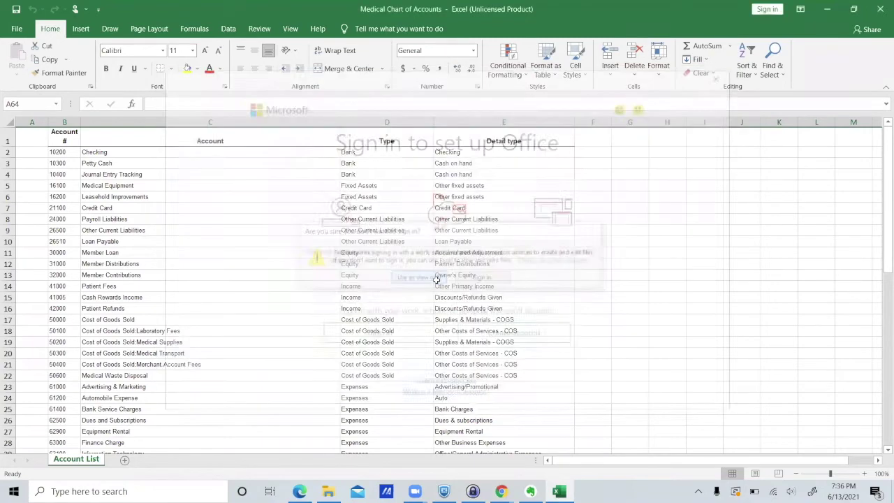
Review the accounts down to Repairs & Maintenance in C55, then close Excel and Downloads.
scroll(476, 290, down, 2)
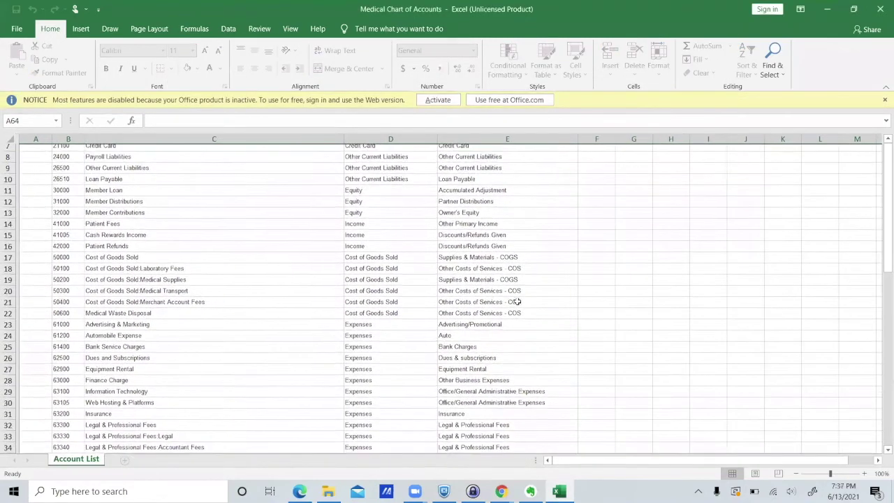
scroll(177, 253, up, 2)
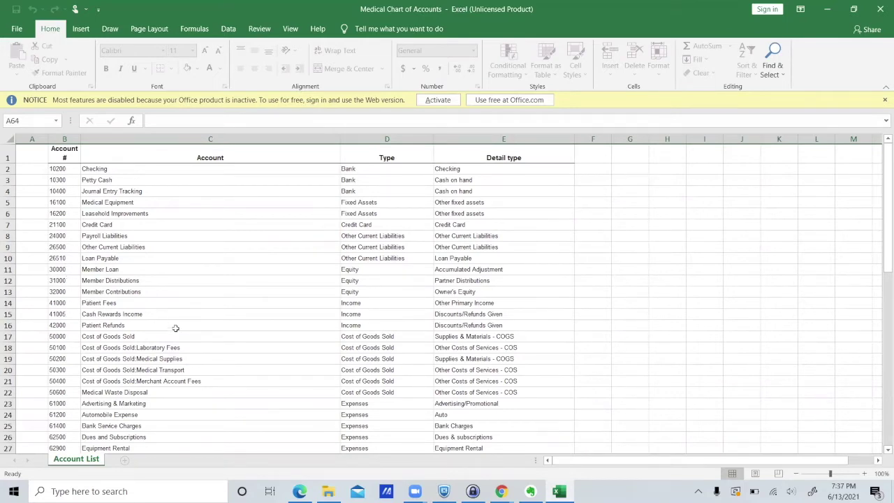
scroll(175, 328, down, 2)
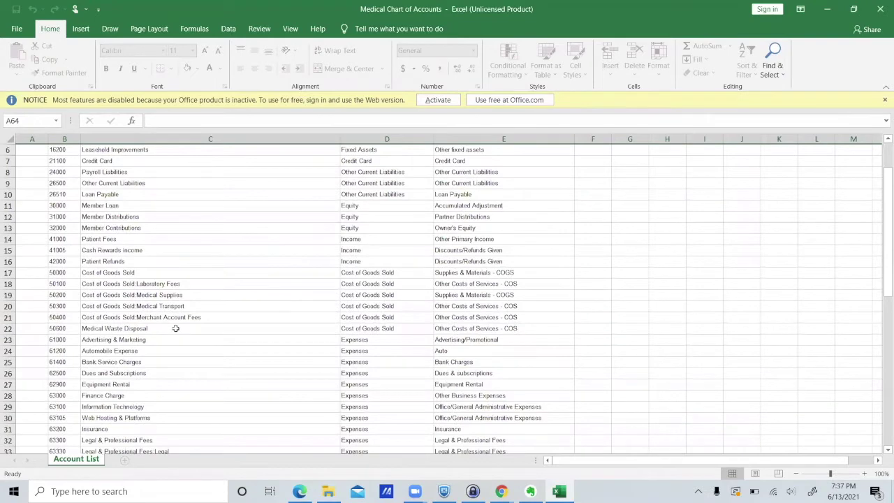
scroll(175, 329, down, 3)
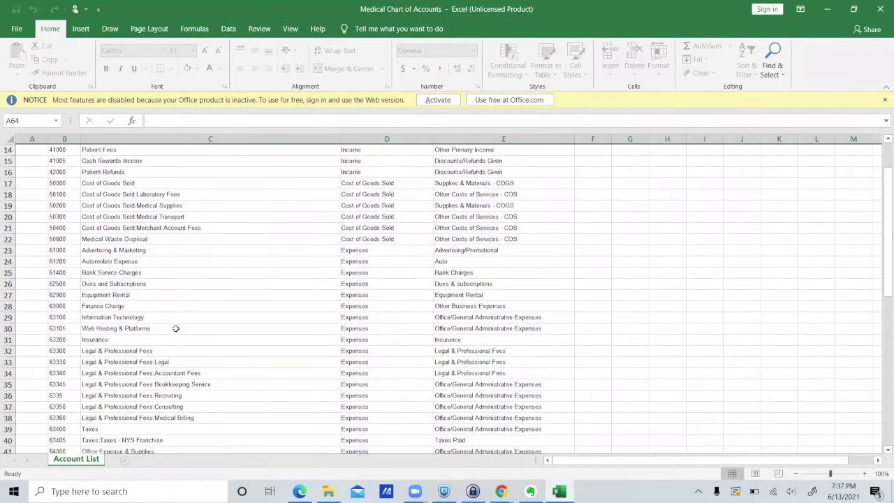
scroll(175, 328, down, 6)
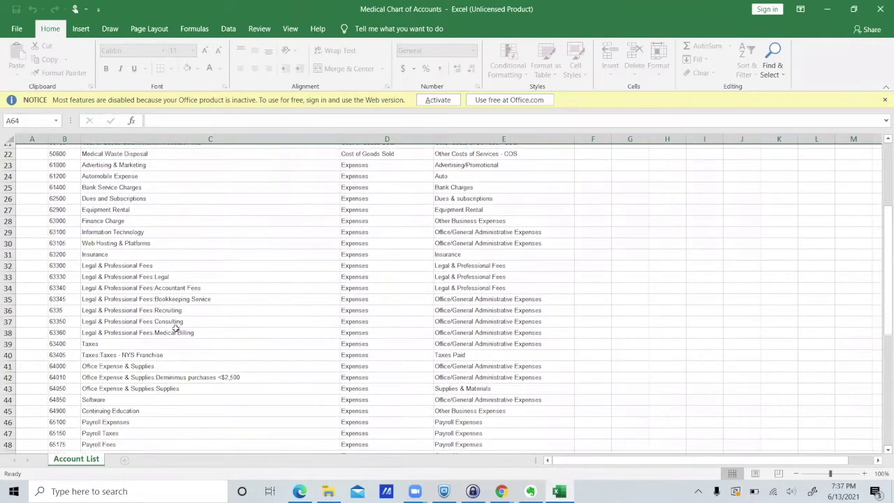
scroll(175, 329, down, 2)
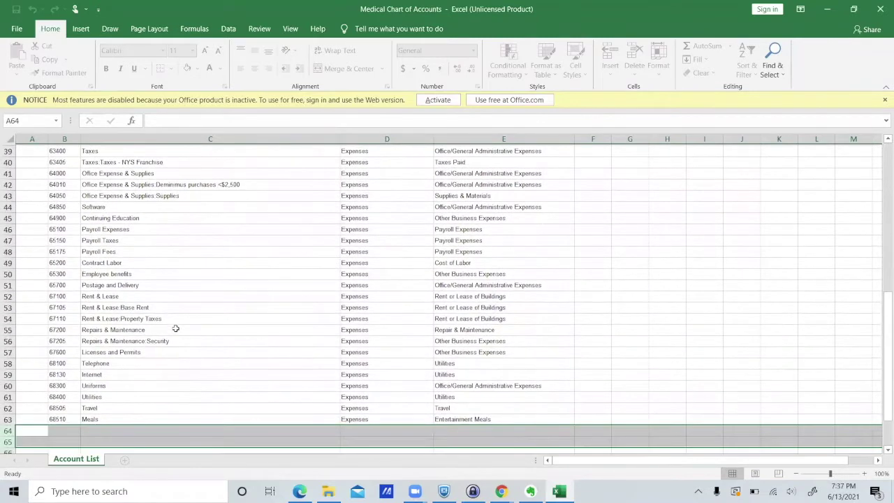
click(175, 328)
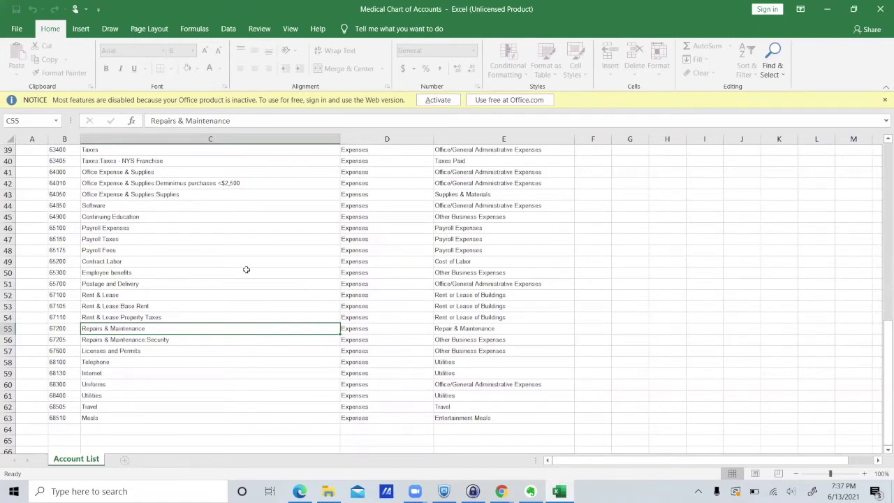
scroll(246, 270, up, 13)
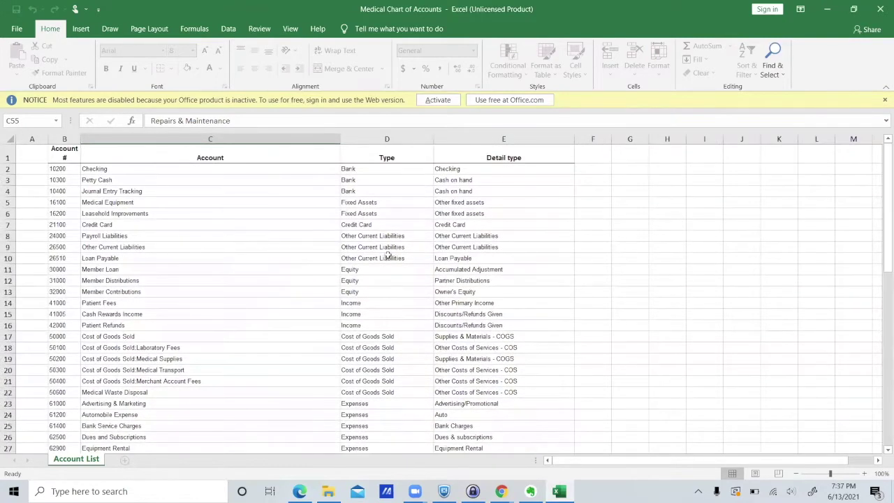
click(880, 9)
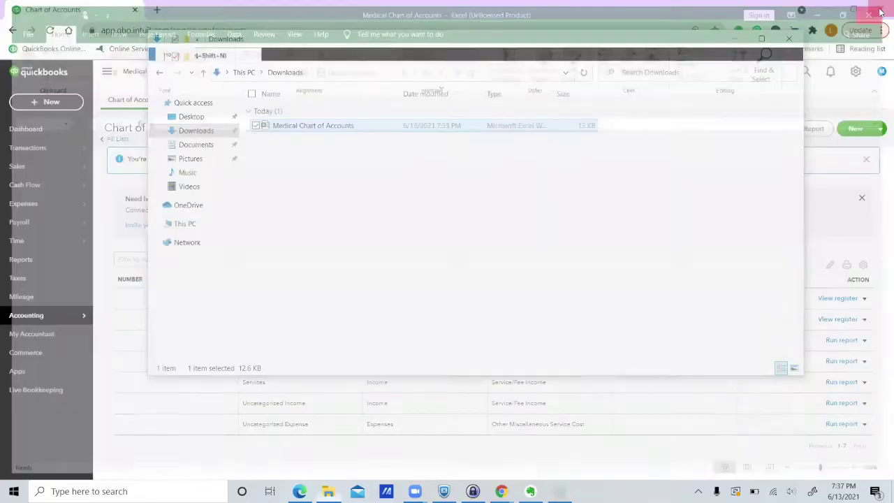
click(735, 40)
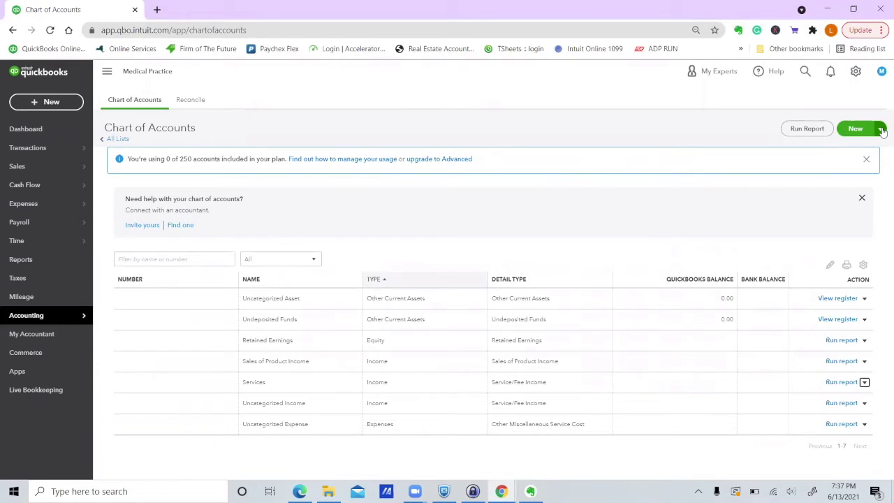
Start an account import and upload Medical Chart of Accounts.xlsx for column mapping.
click(882, 130)
click(854, 147)
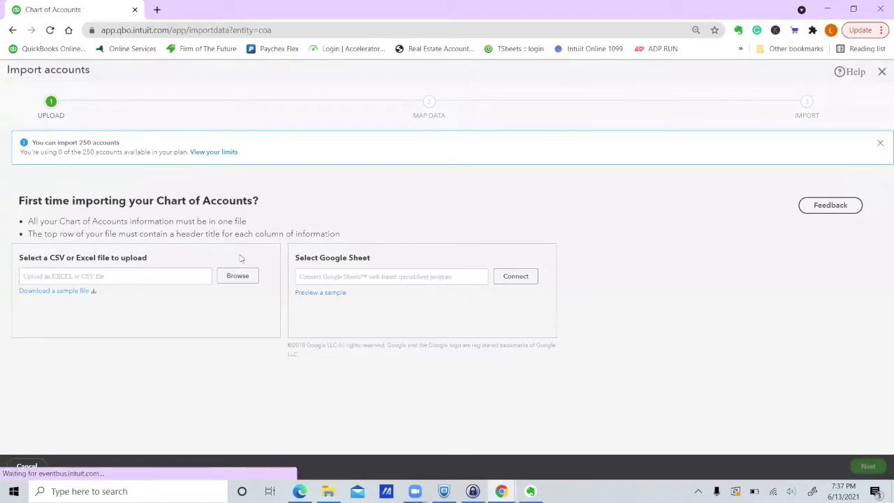
click(238, 277)
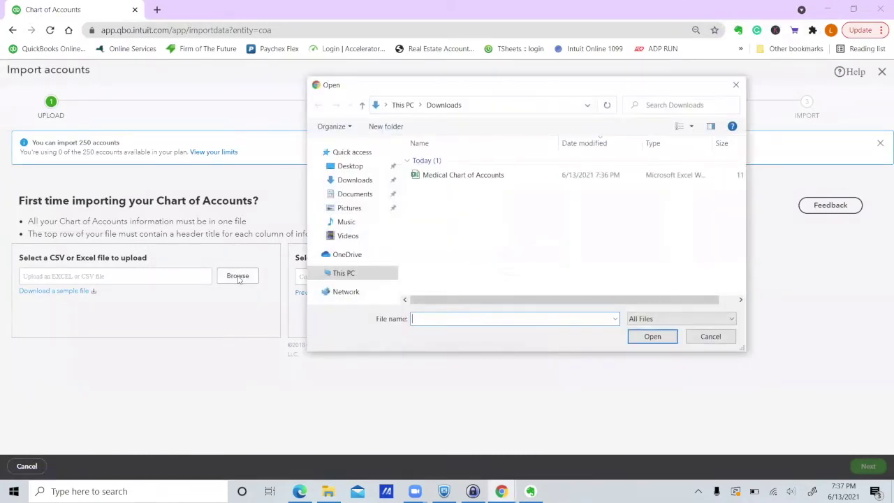
click(448, 176)
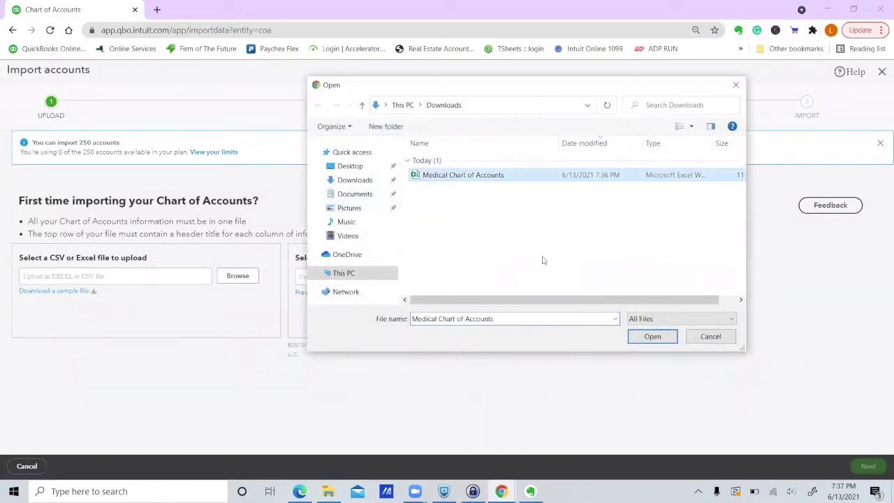
click(651, 337)
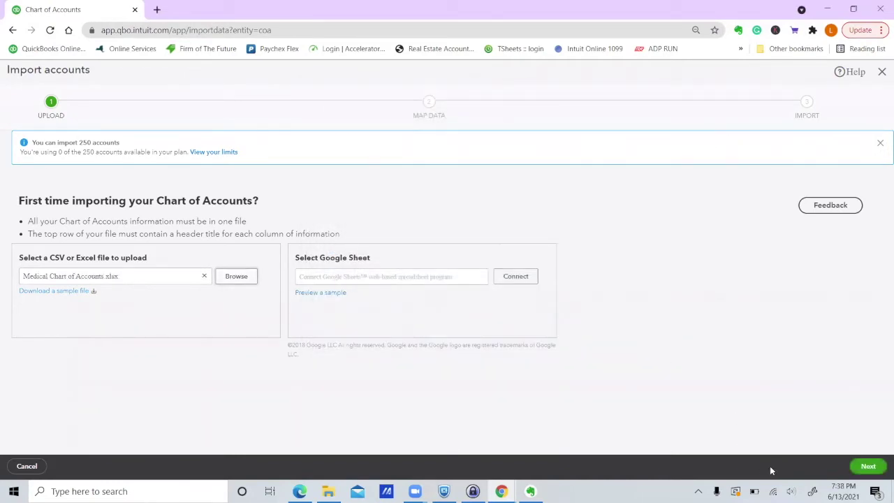
click(867, 470)
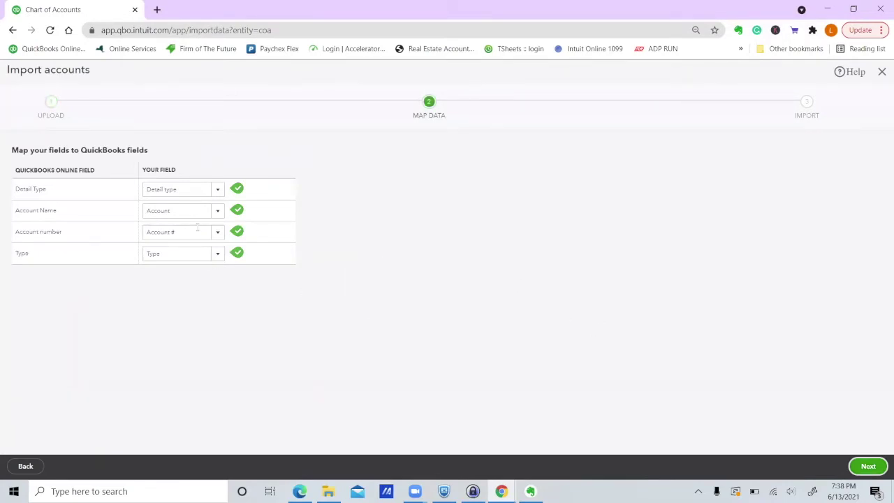
Check the Detail Type column choices and leave Detail type matched to its spreadsheet column.
click(220, 190)
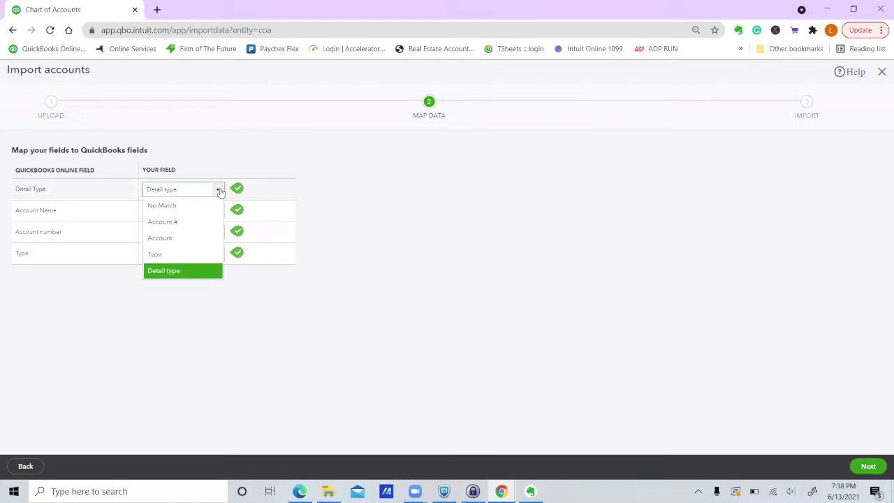
click(257, 154)
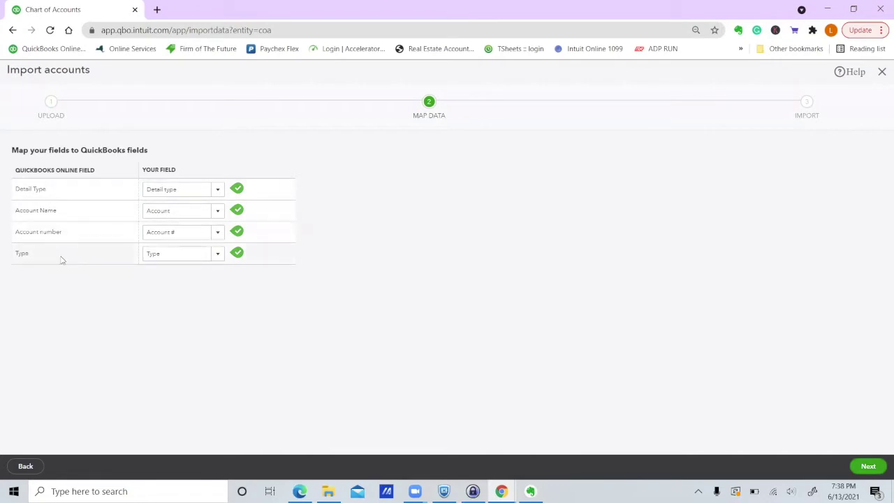
Review the 62 accounts, 10200 Checking through 68510 Meals, and import them.
click(868, 467)
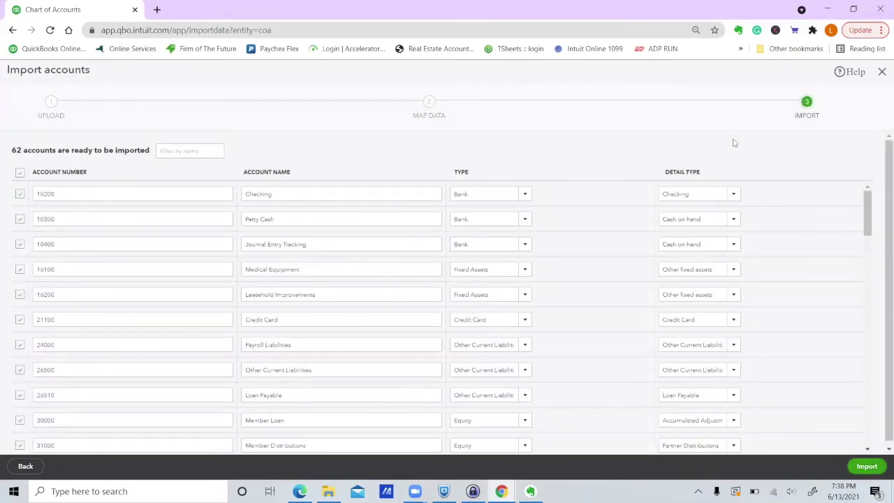
scroll(621, 322, down, 3)
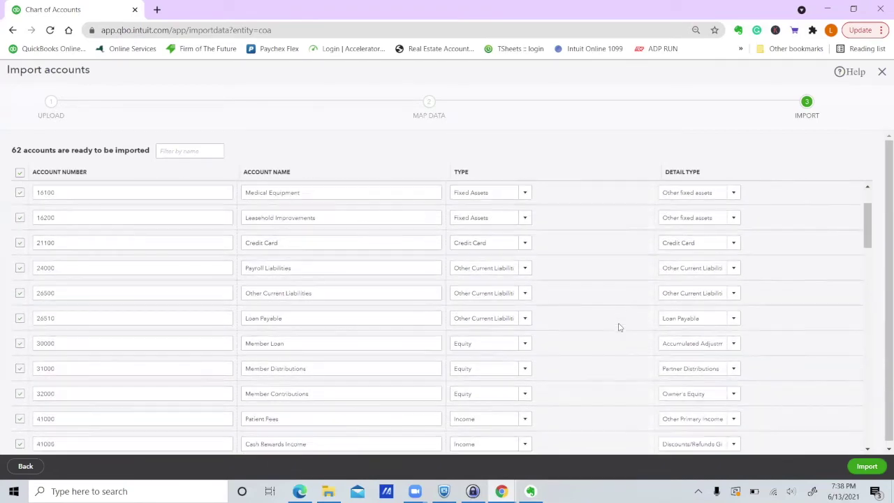
scroll(619, 327, down, 3)
scroll(619, 327, down, 15)
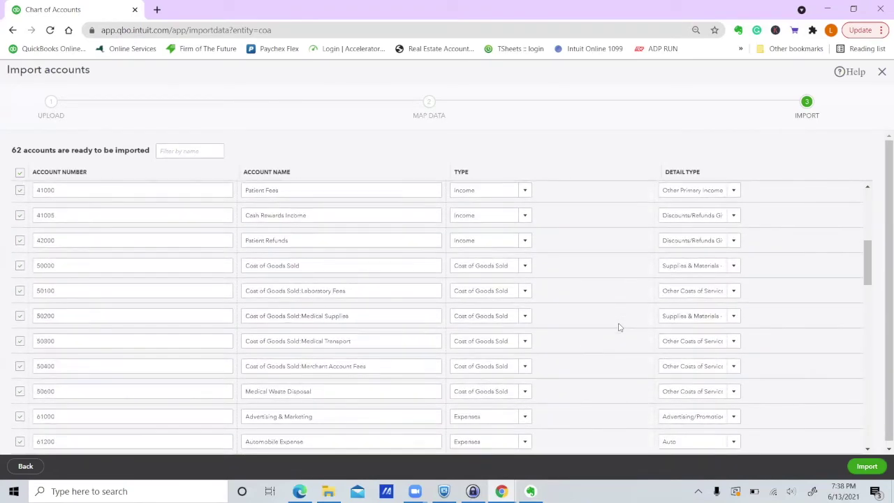
scroll(619, 327, down, 3)
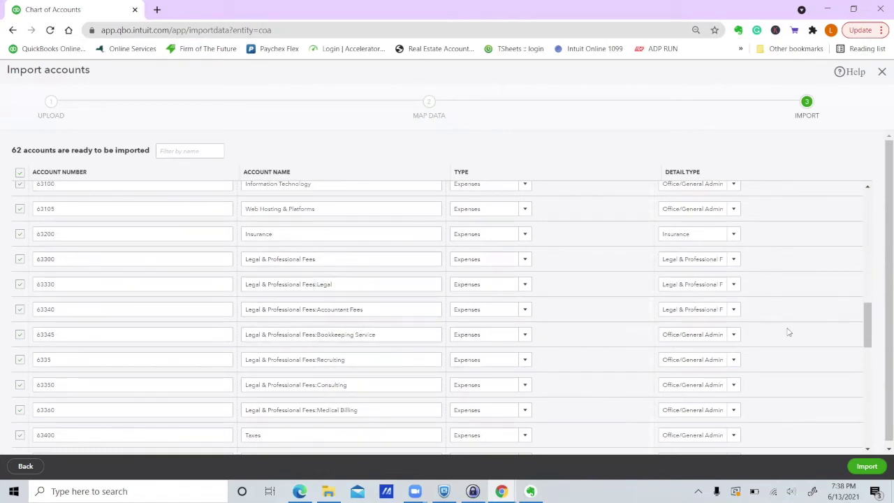
scroll(789, 333, down, 2)
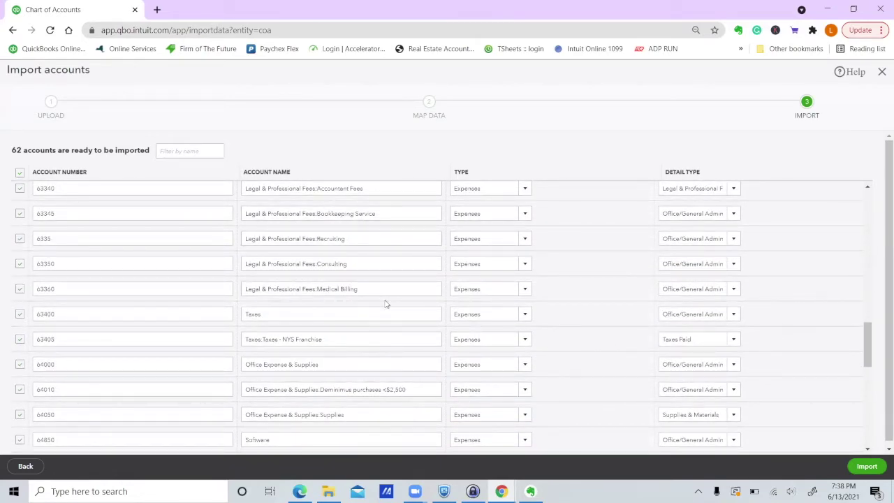
scroll(385, 304, down, 10)
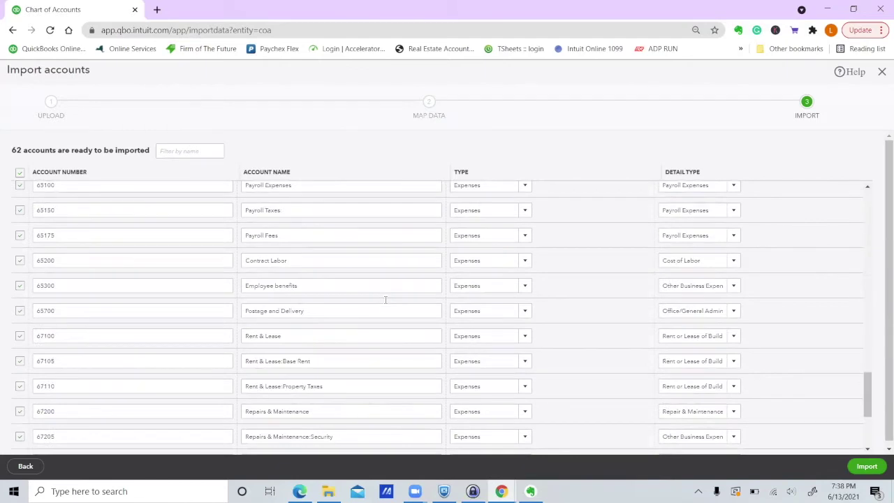
scroll(385, 302, down, 1)
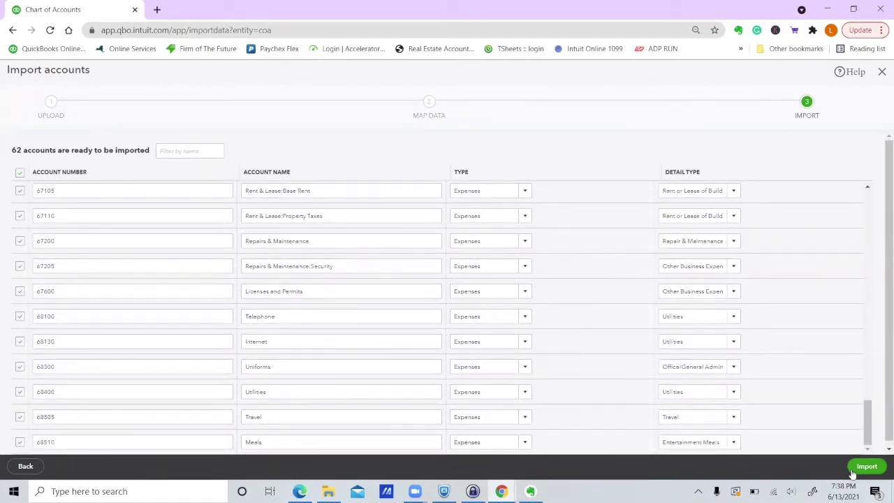
click(877, 470)
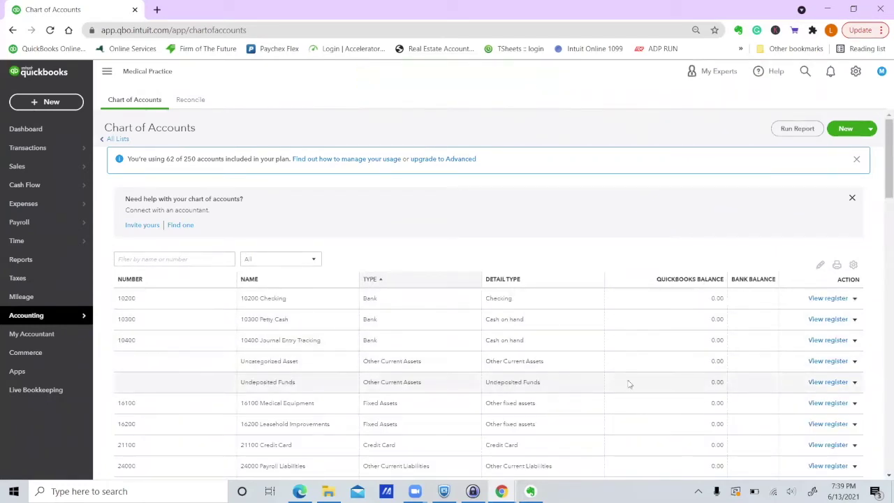
Check the 50000 Cost of Goods Sold sub-accounts and open 50100 Laboratory Fees' actions.
scroll(629, 383, down, 3)
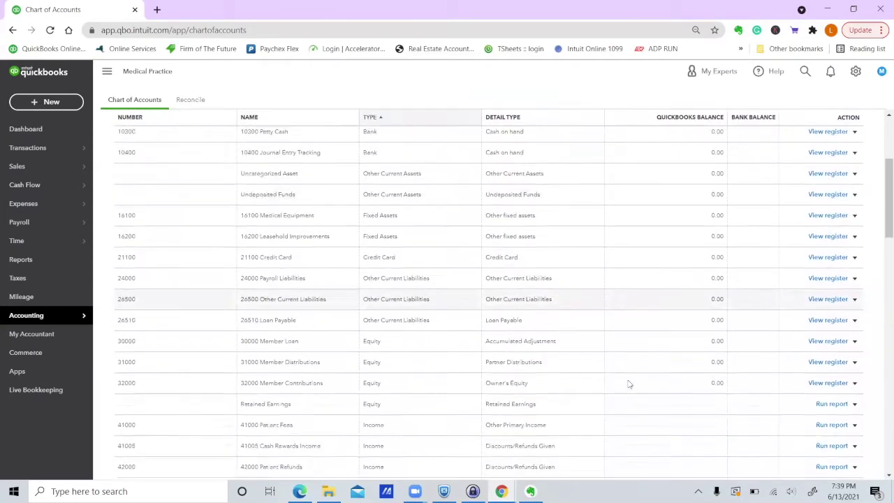
scroll(628, 383, down, 2)
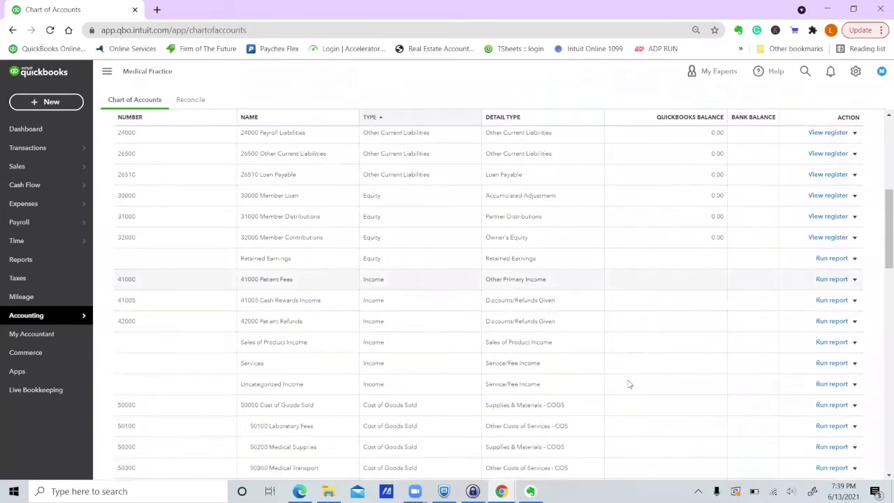
scroll(629, 384, down, 2)
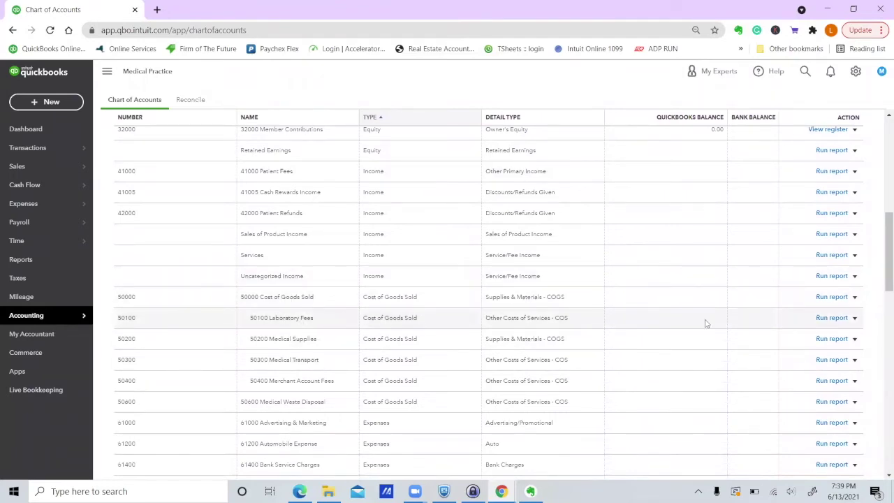
click(855, 318)
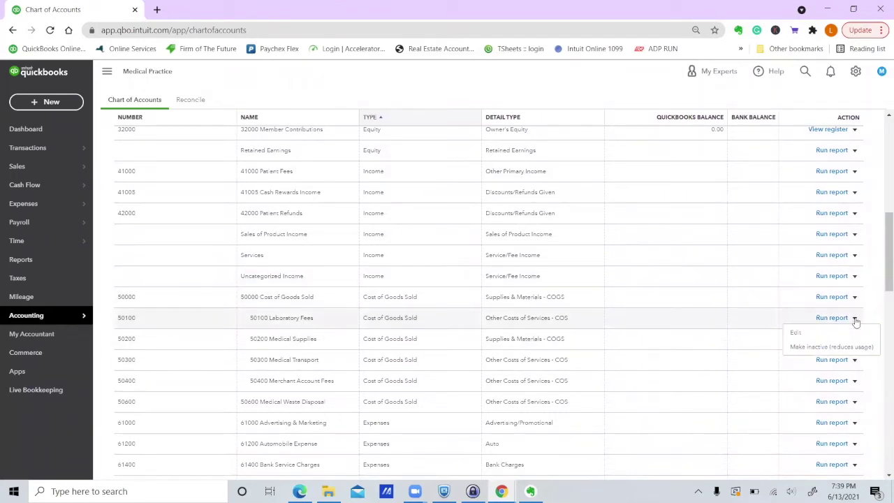
click(800, 335)
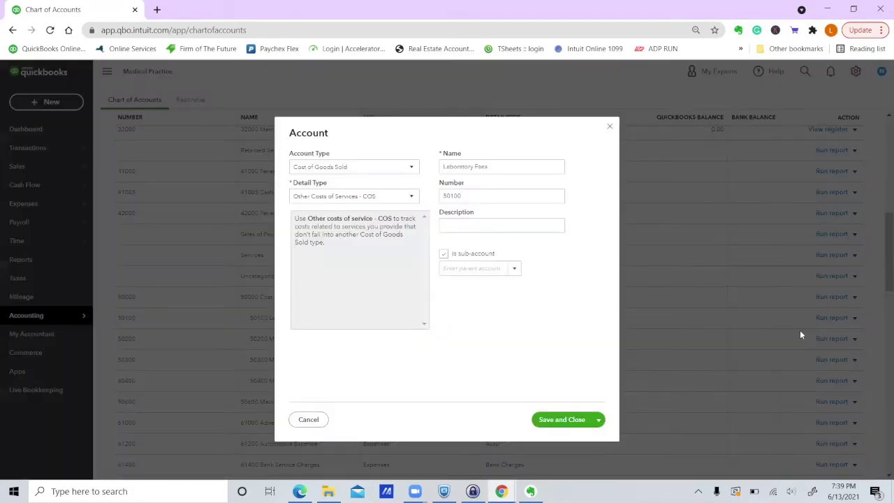
click(516, 269)
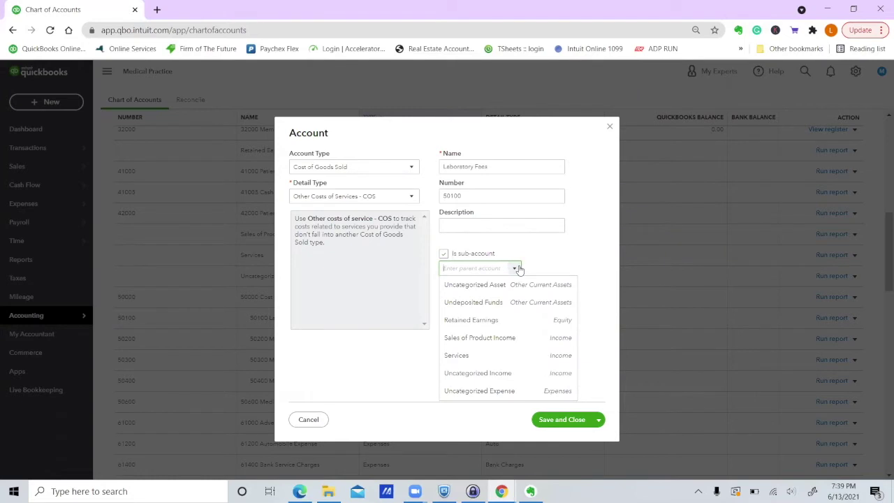
text(S)
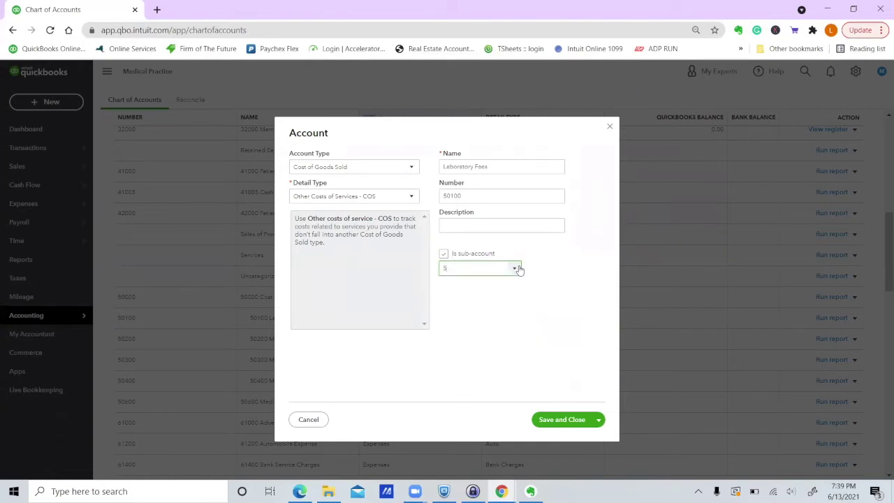
key(BackSpace)
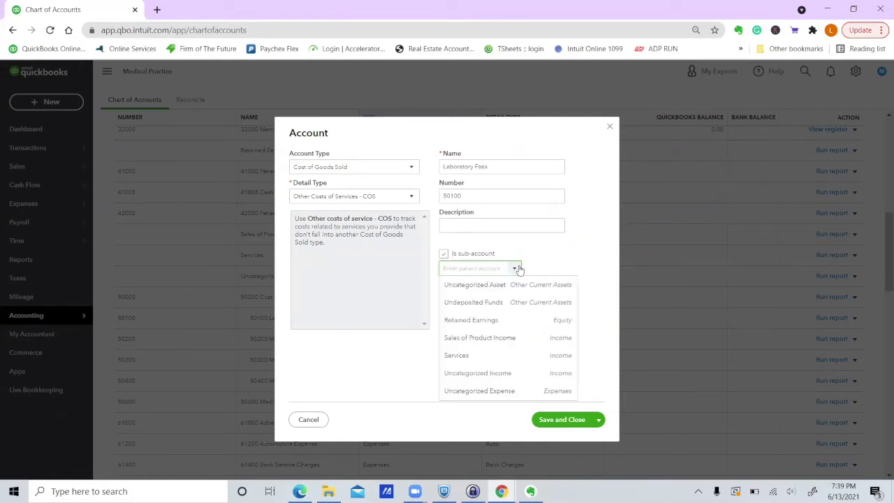
click(307, 422)
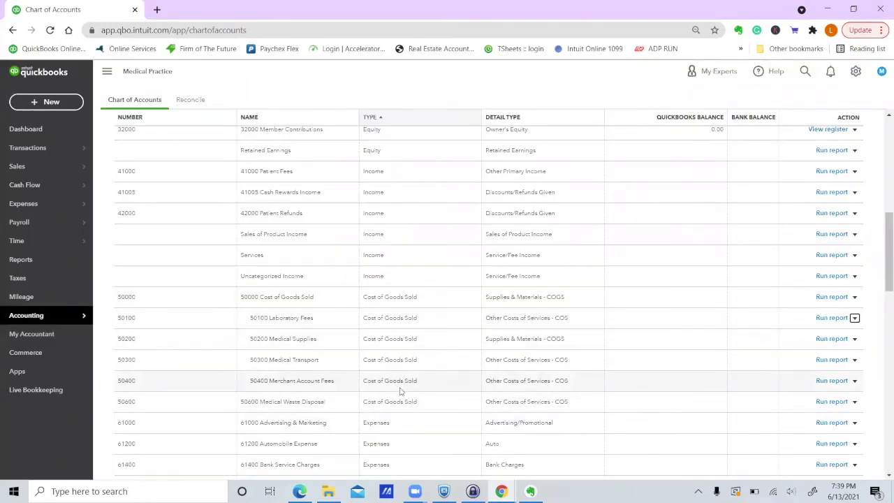
scroll(400, 392, down, 2)
Look through the full list of imported accounts, then return to the Dashboard.
scroll(400, 391, down, 2)
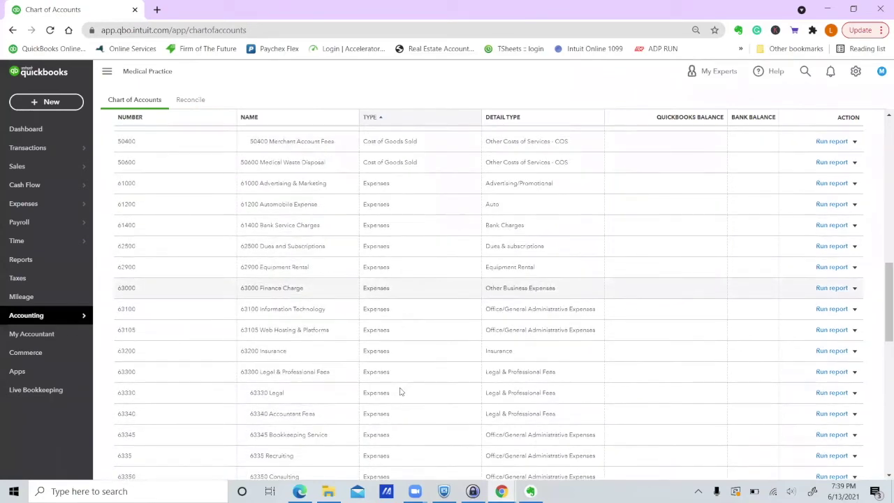
scroll(400, 391, down, 2)
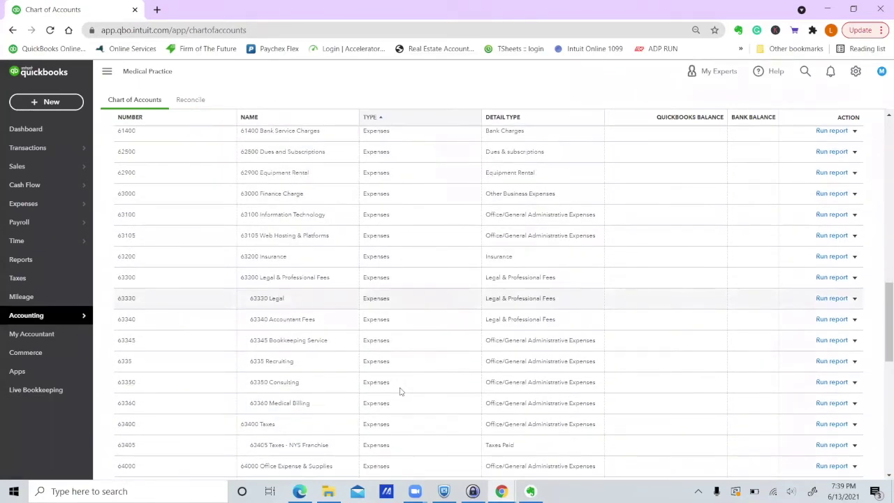
scroll(401, 391, down, 2)
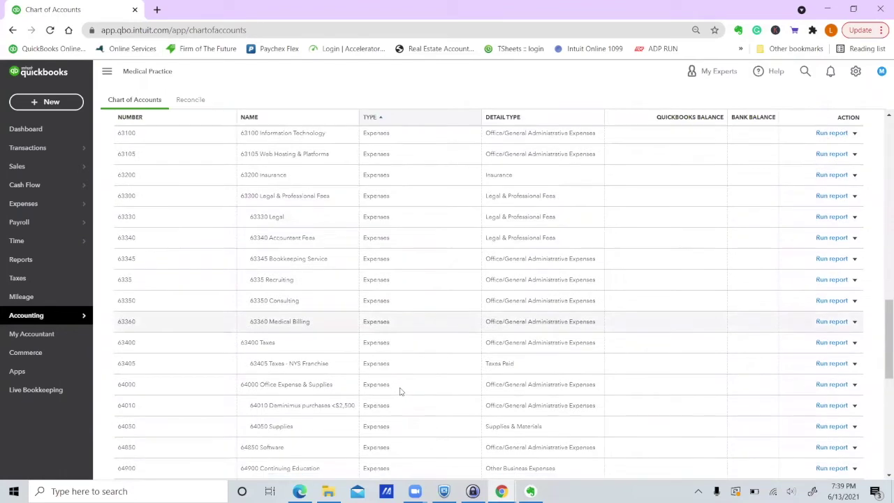
scroll(400, 391, down, 3)
scroll(401, 391, down, 6)
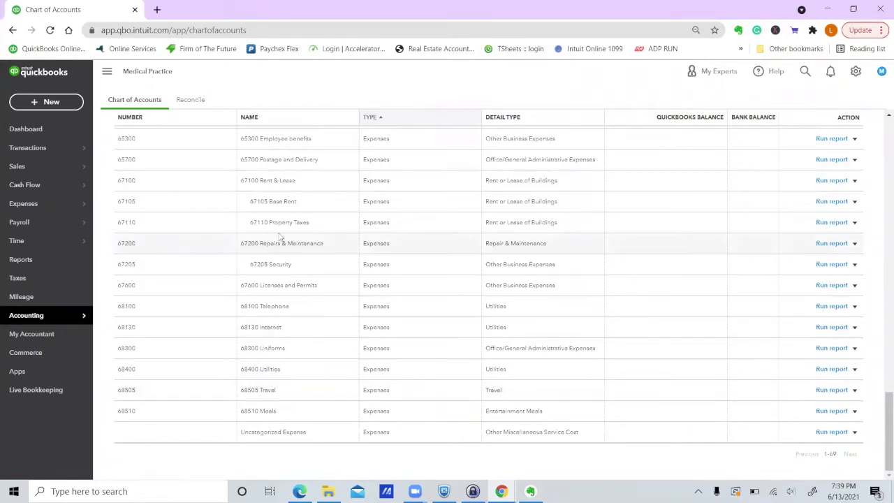
scroll(357, 258, up, 8)
scroll(358, 258, up, 8)
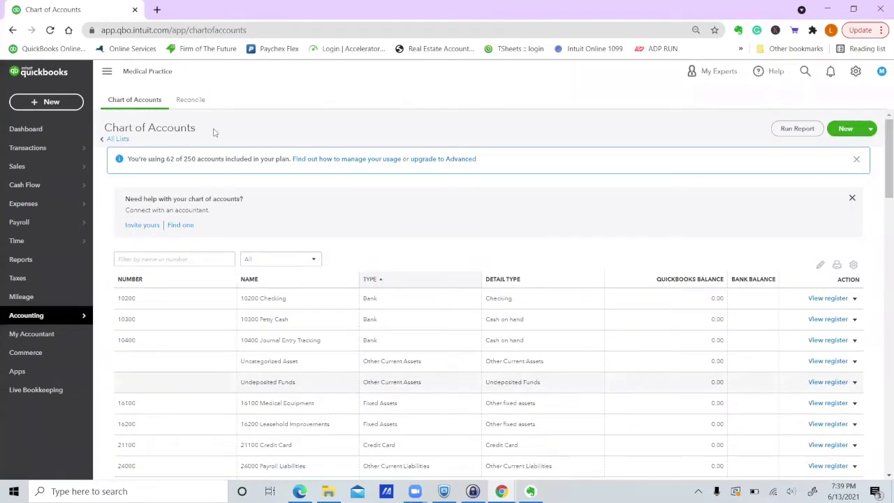
click(35, 130)
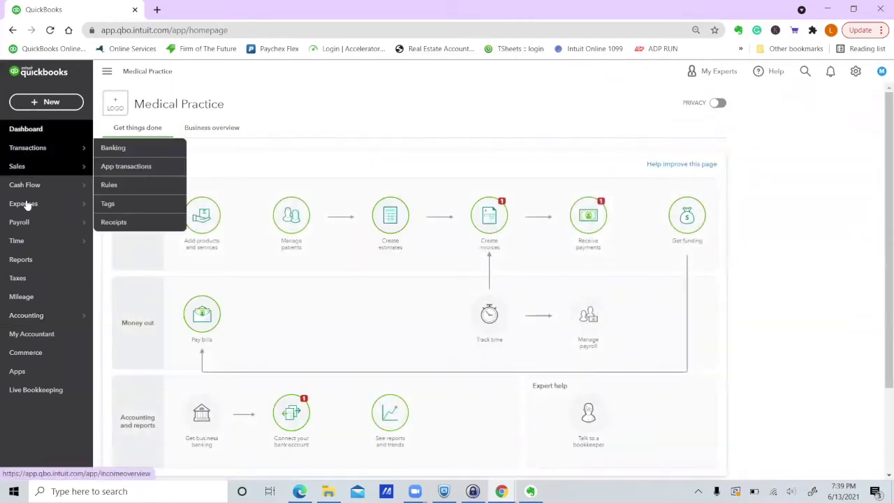
Go to Transactions > Banking and start connecting a bank account.
mouse_move(29, 236)
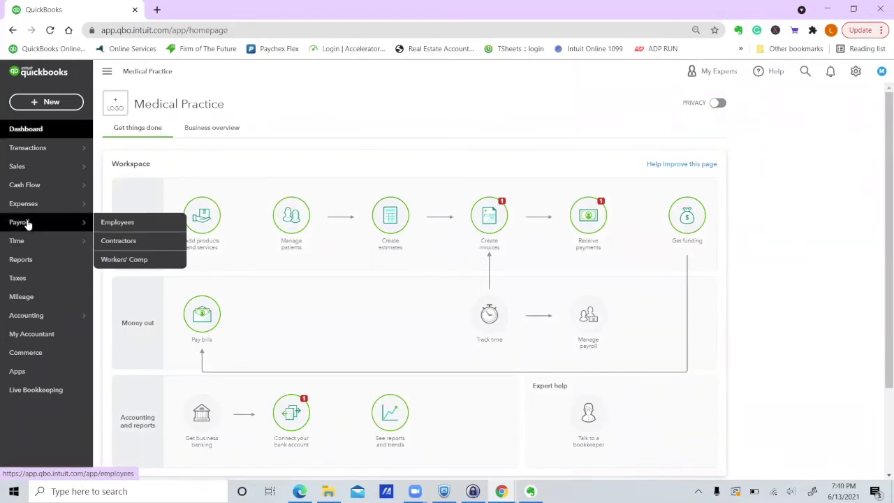
mouse_move(40, 149)
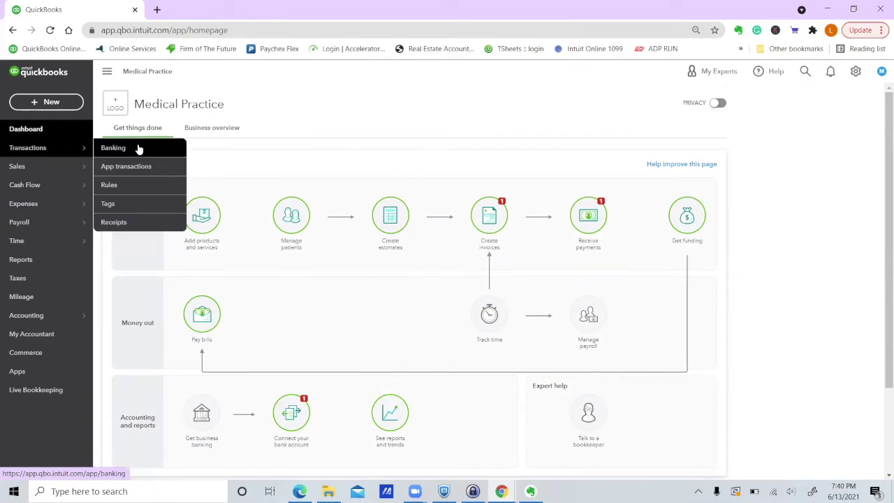
click(112, 148)
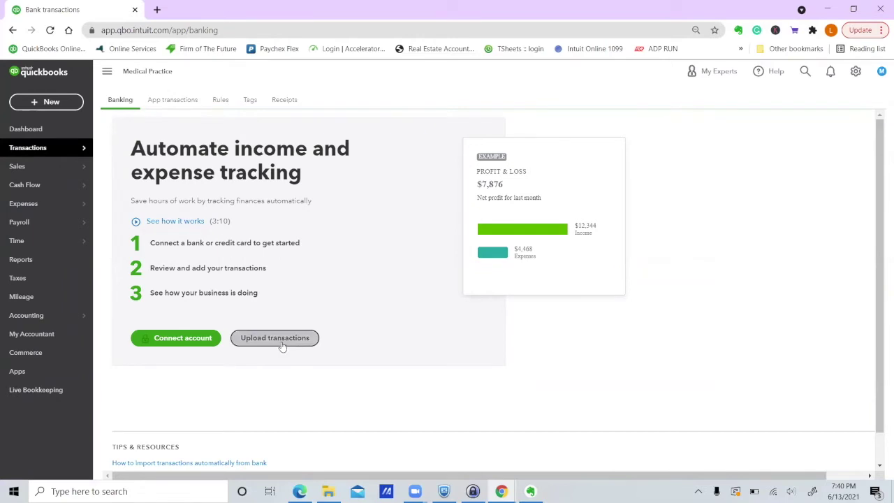
click(185, 338)
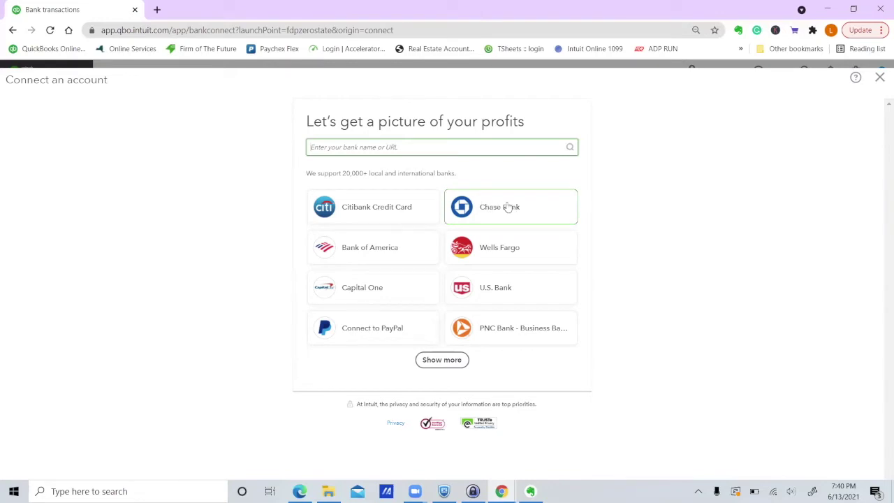
Choose Chase Bank, continue to its sign-in, then close that sign-in window.
click(500, 212)
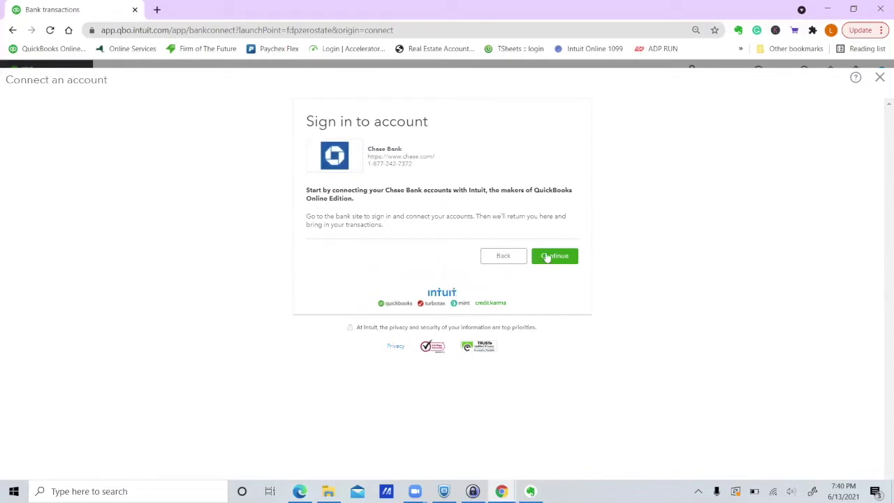
click(557, 256)
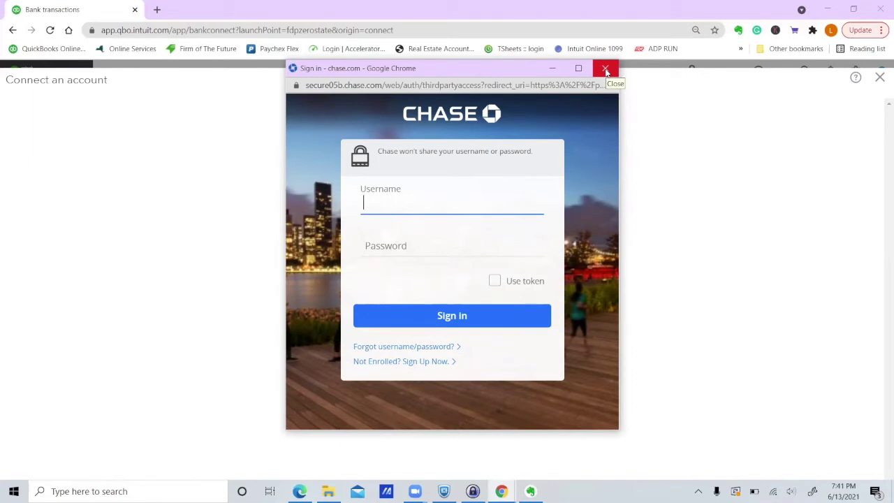
click(605, 68)
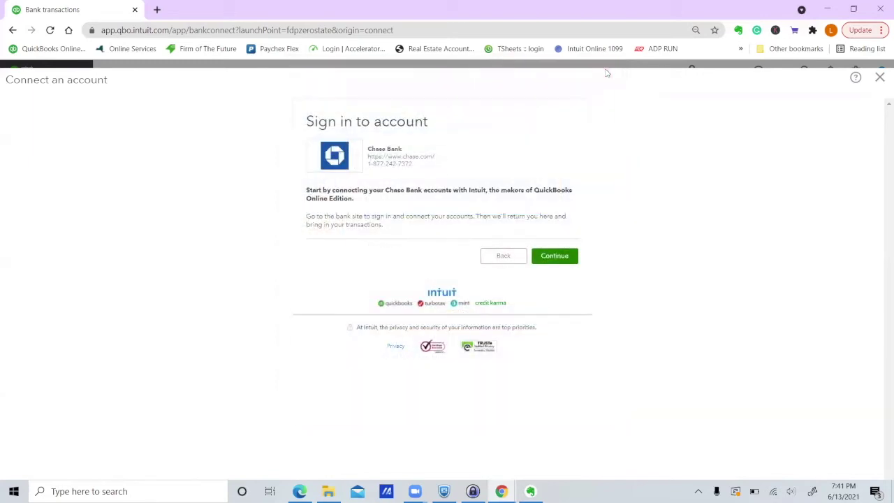
click(35, 49)
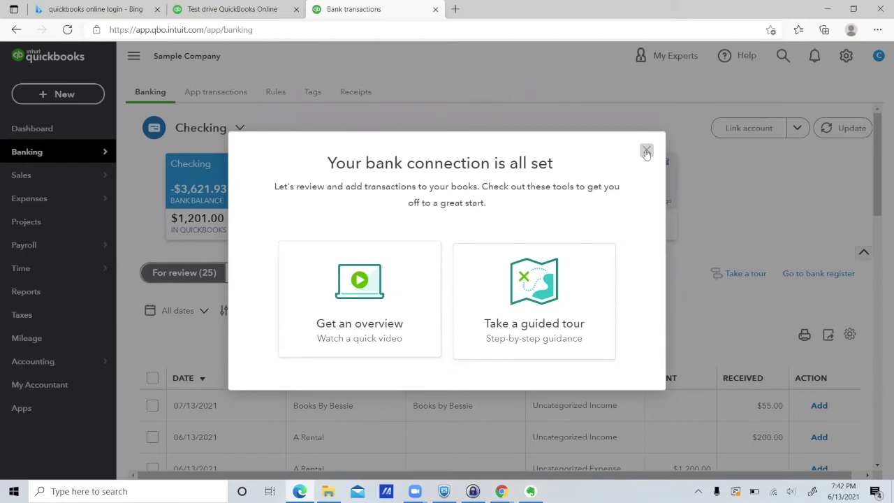
Dismiss the sample company's bank-connection confirmation and switch to the Medical Practice window.
click(647, 152)
scroll(739, 203, down, 2)
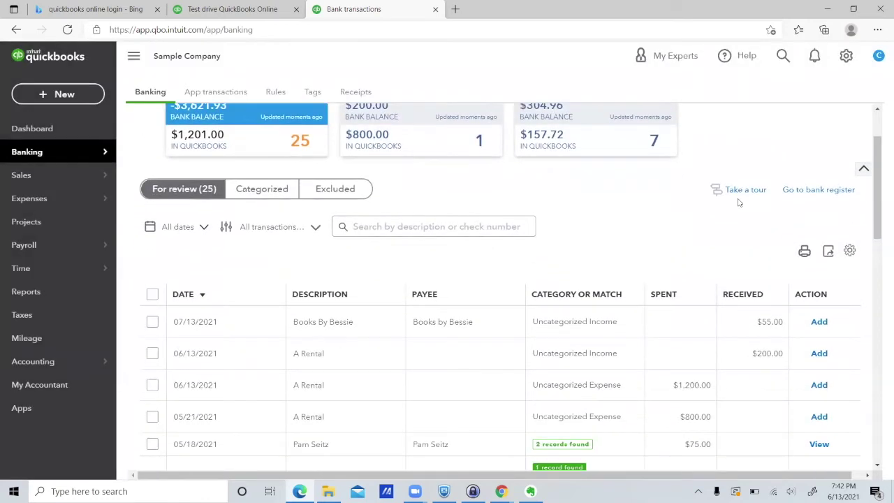
scroll(739, 203, up, 2)
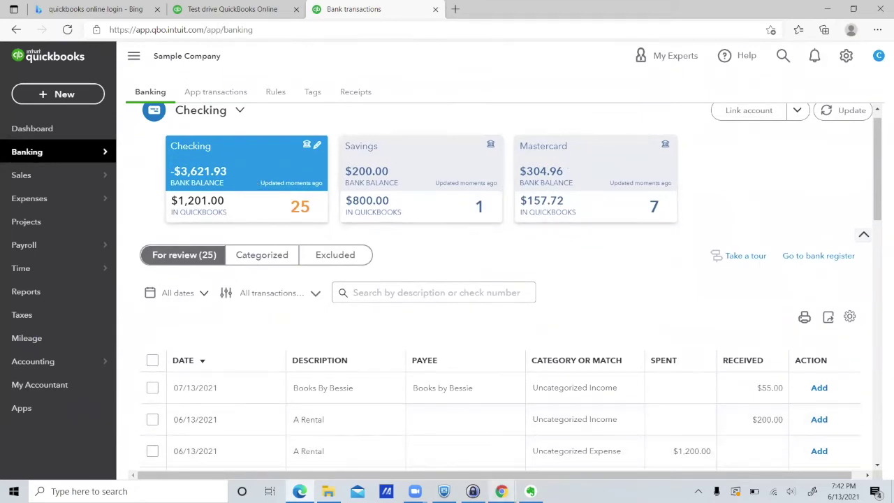
click(501, 491)
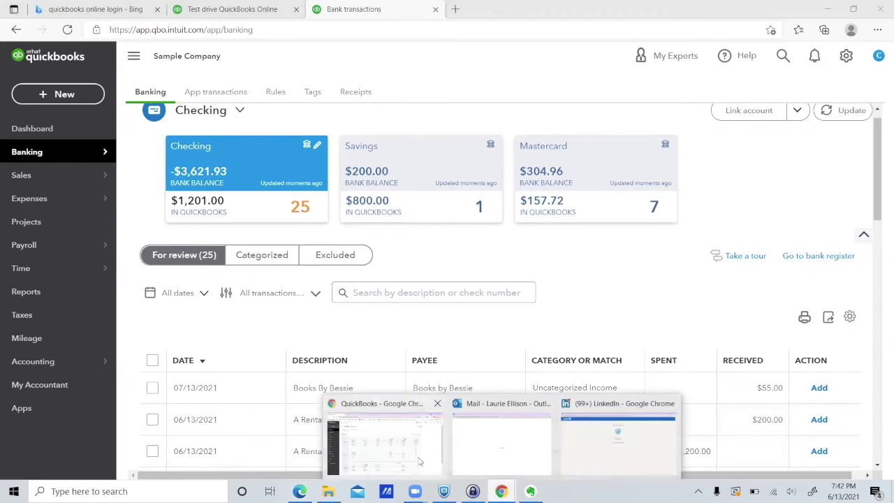
click(419, 461)
Open the Medical Practice Chart of Accounts and scroll through its account list.
mouse_move(60, 315)
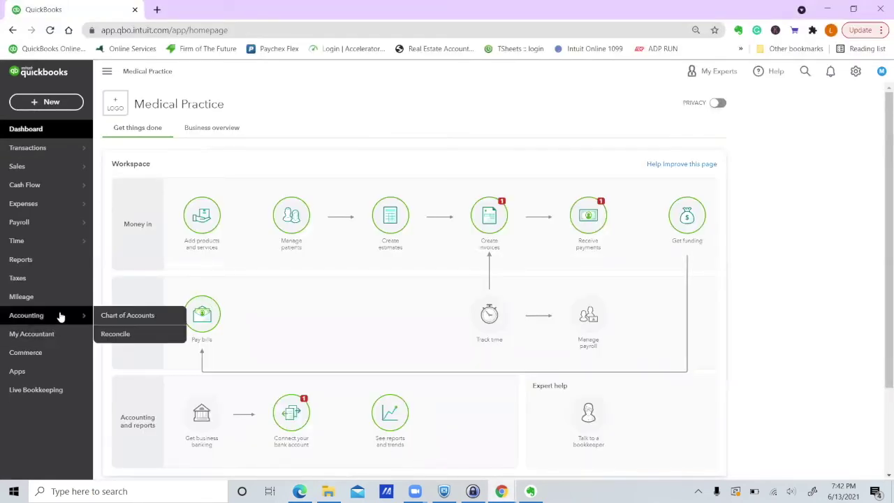
click(132, 315)
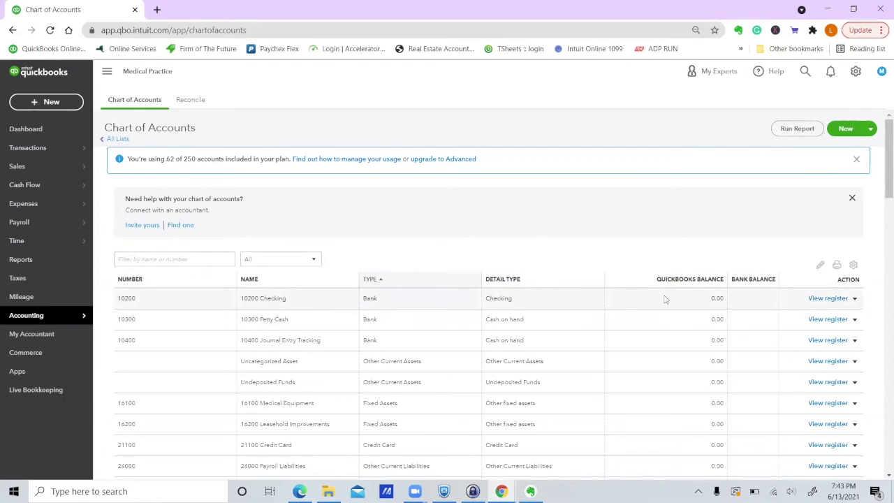
scroll(655, 308, down, 1)
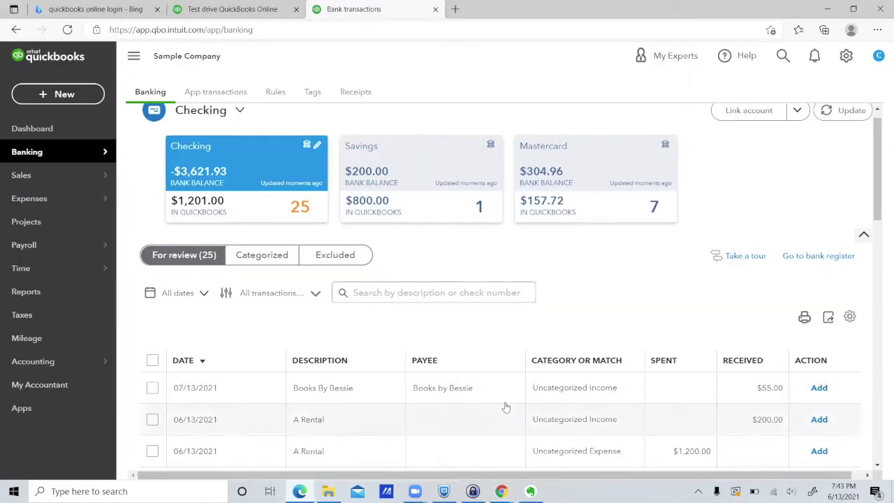
scroll(505, 391, down, 3)
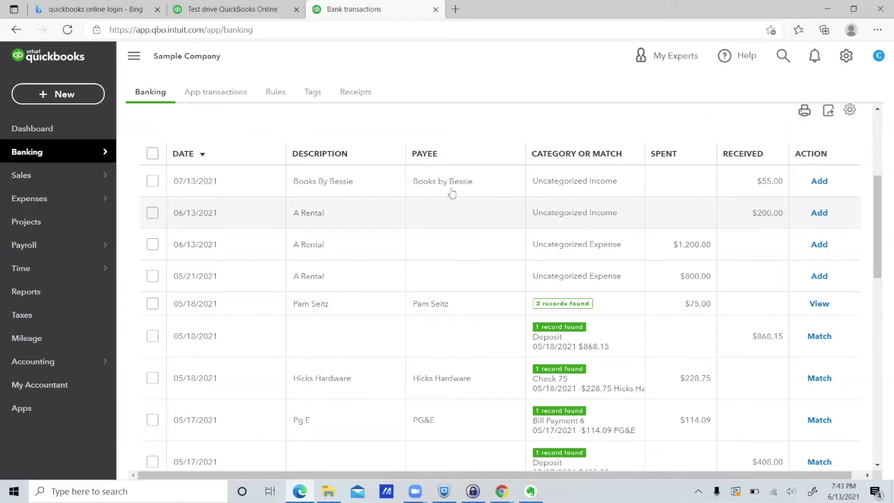
Expand the 06/13/2021 A Rental entry in the sample company's For review list.
click(448, 203)
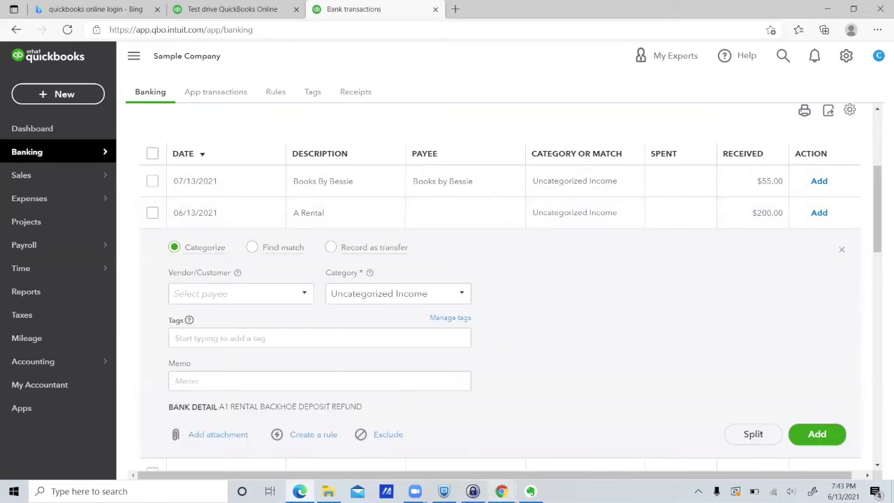
Open the Medical Practice 10200 Checking register and dismiss its introduction tip.
mouse_move(499, 489)
click(402, 466)
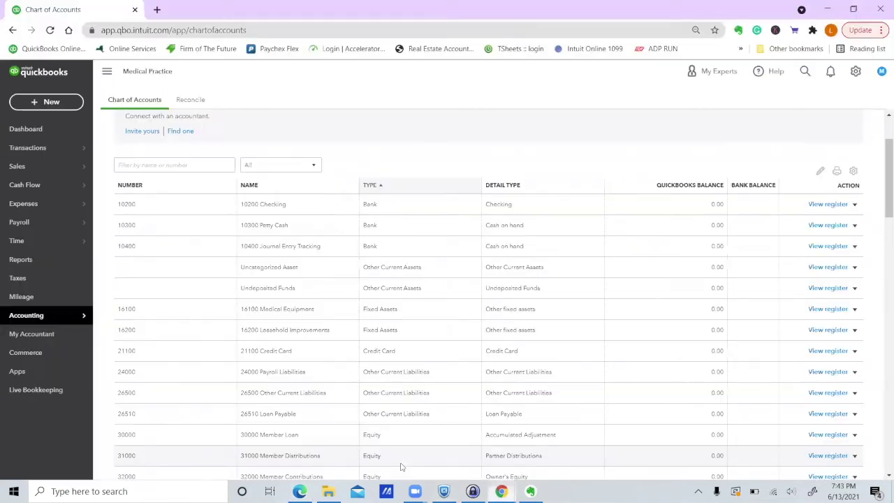
click(816, 205)
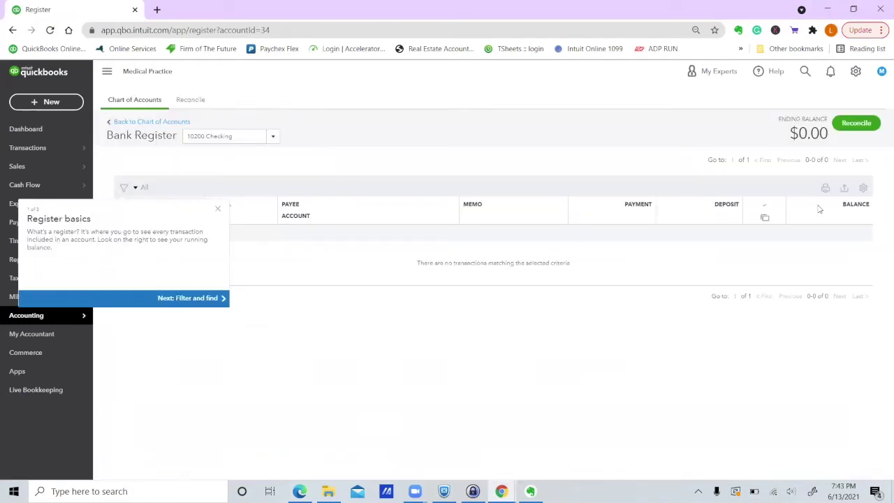
click(216, 211)
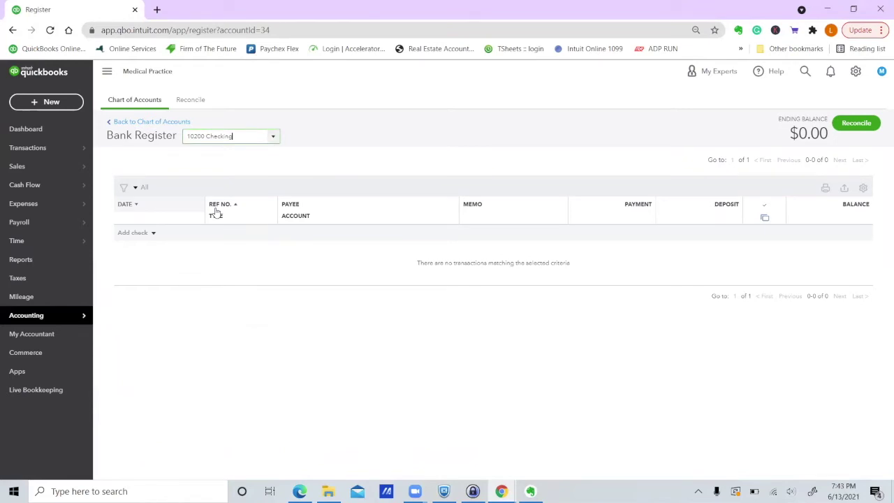
Start a new register deposit dated 12/31/2020 for $10,000.00.
click(152, 232)
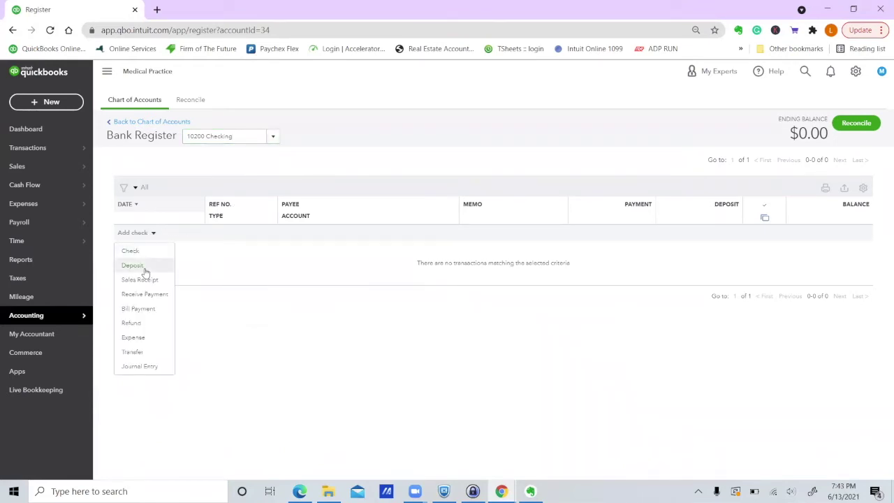
click(145, 270)
text(12/3)
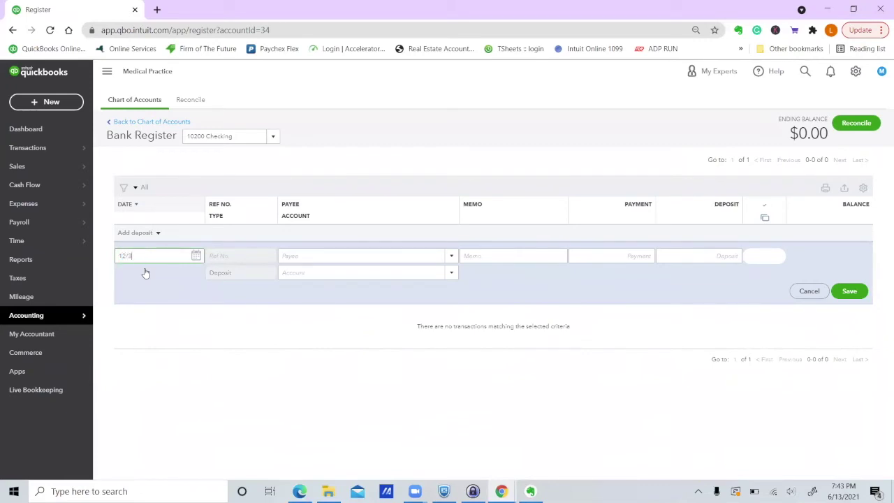
key(Tab)
key(Tab)
key(Tab)
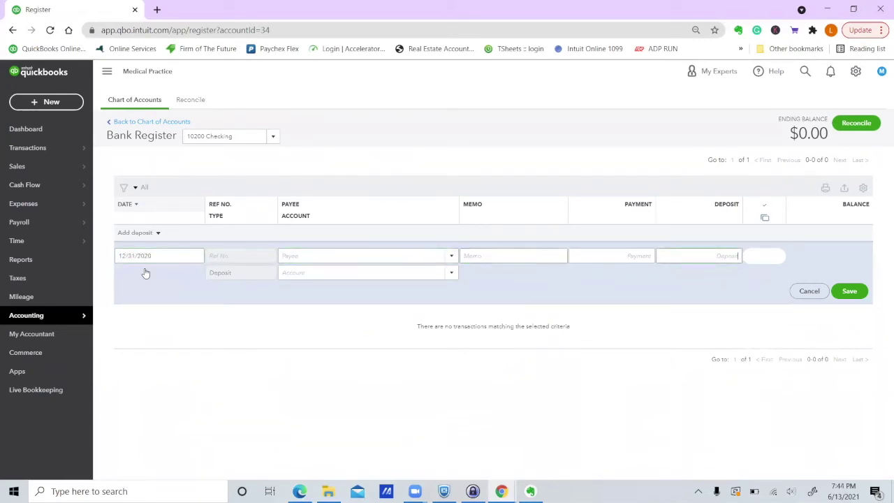
click(664, 256)
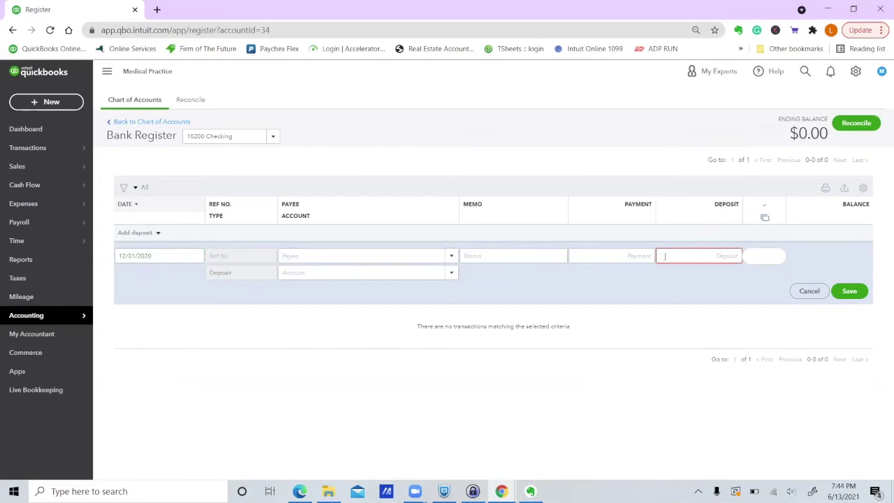
text(10000)
key(Tab)
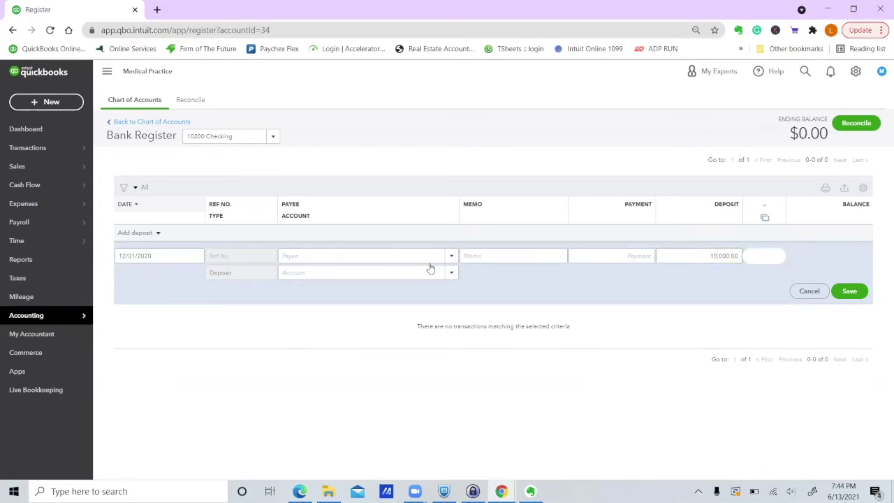
Search for the deposit's source account and begin a new Equity account.
click(427, 268)
text(op)
key(Down)
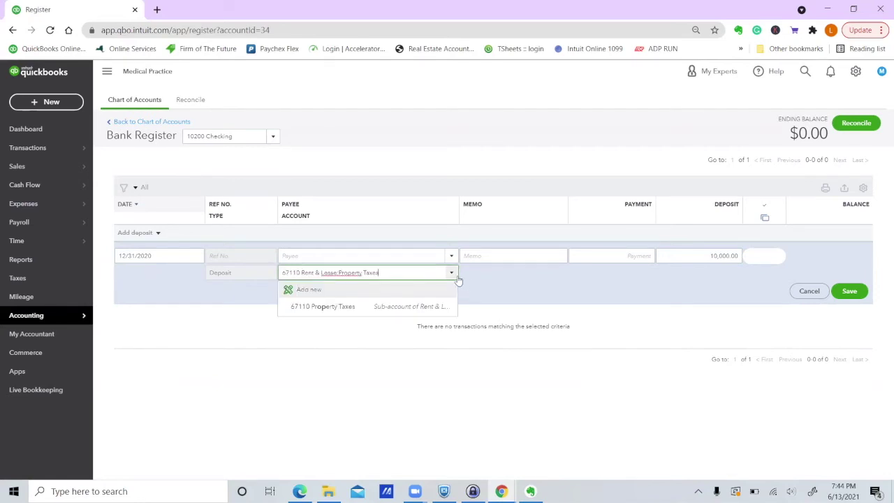
click(451, 273)
click(451, 274)
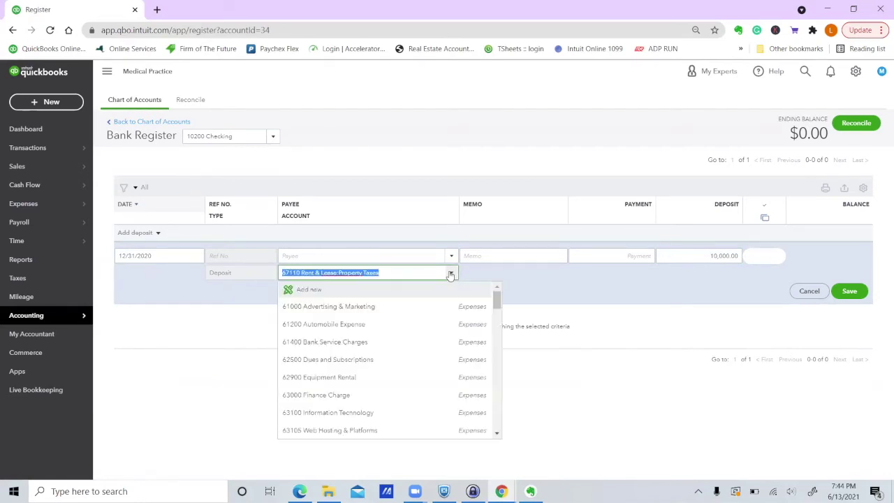
click(316, 290)
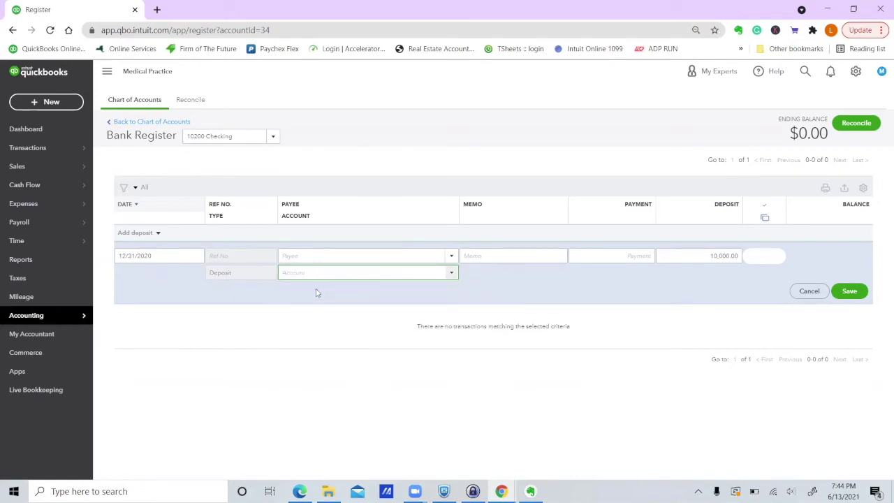
click(373, 170)
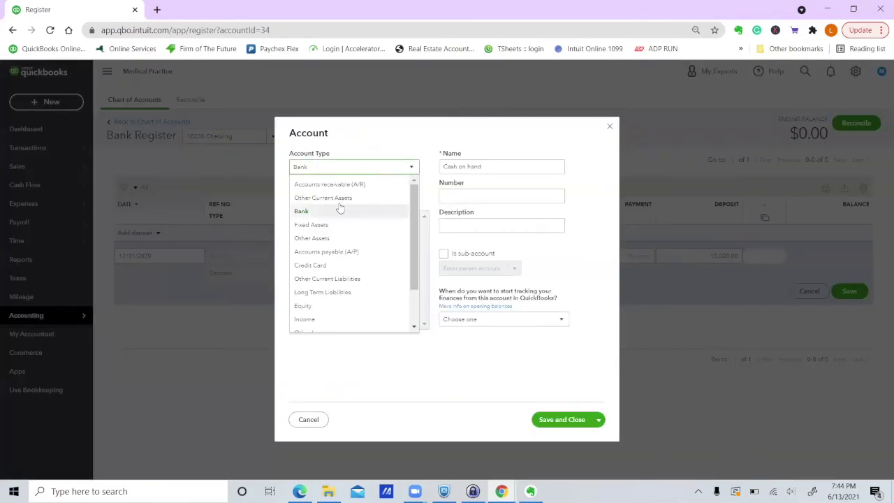
click(349, 305)
Set 30000 Member Loan as the deposit's account and save the $10,000.00 deposit.
drag(382, 259, 531, 168)
click(532, 161)
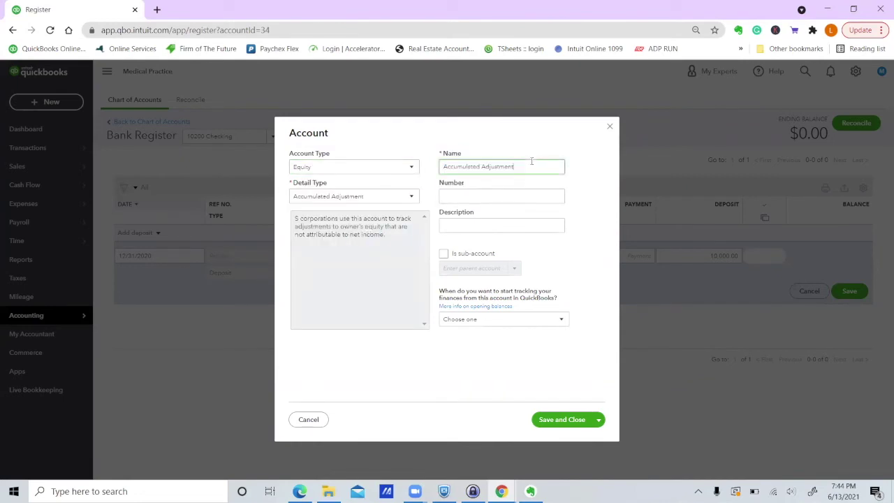
text(Op)
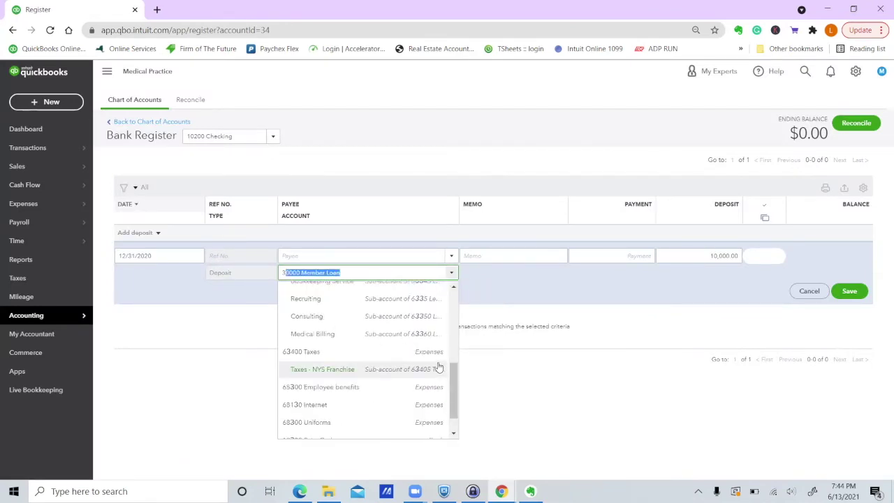
click(524, 259)
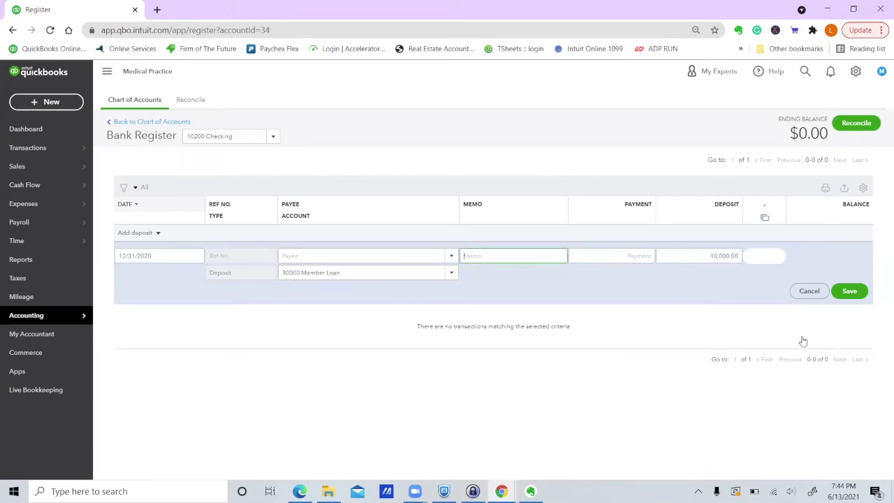
click(851, 292)
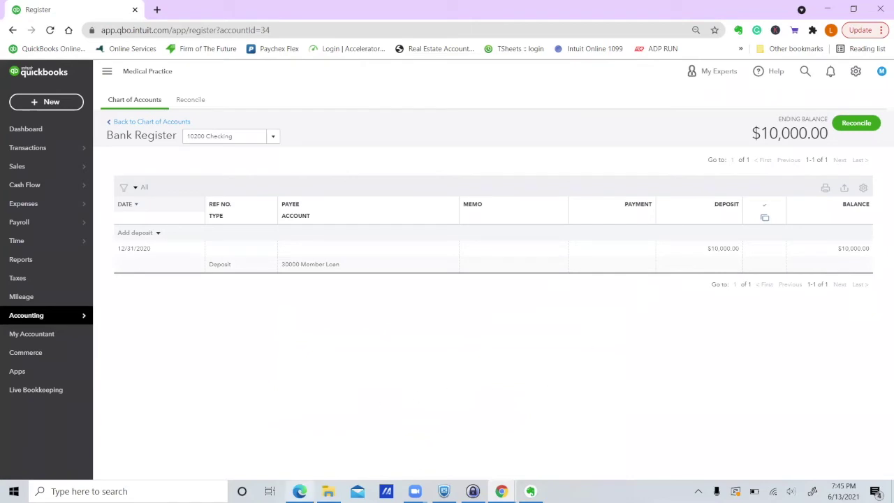
mouse_move(299, 491)
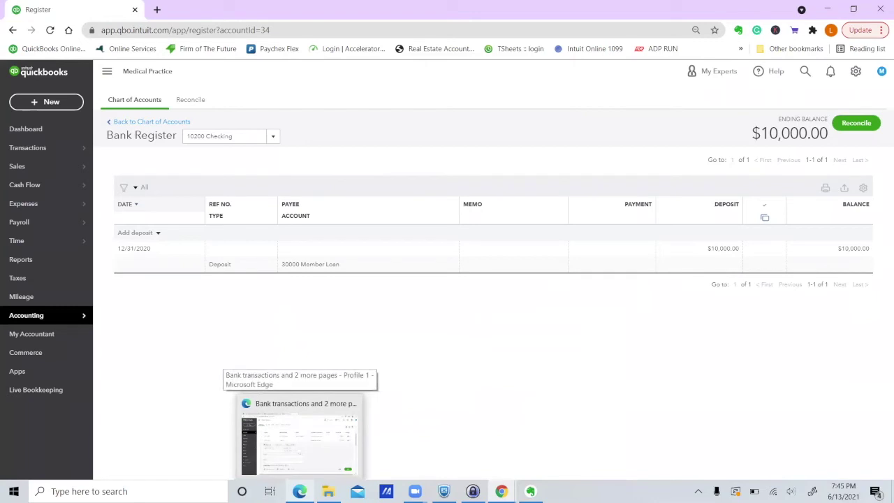
In the sample company's bank feed, open the 06/13 $1,200 A Rental expense for categorizing.
right_click(318, 466)
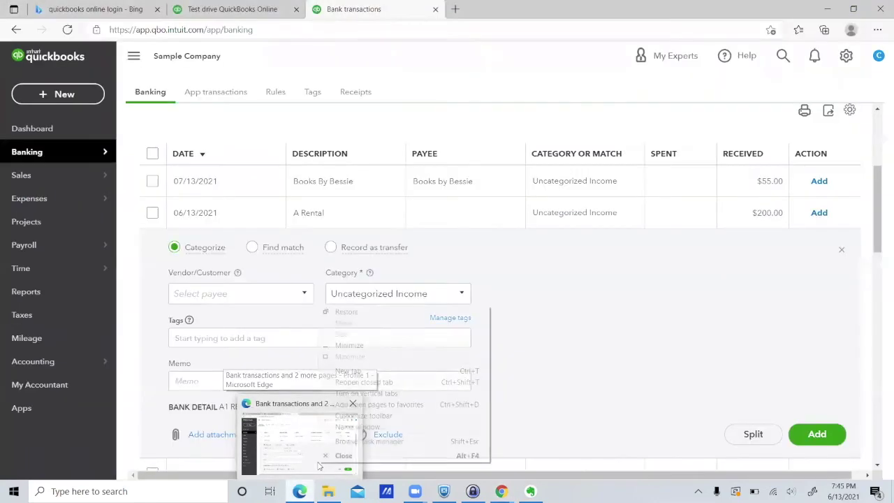
click(605, 314)
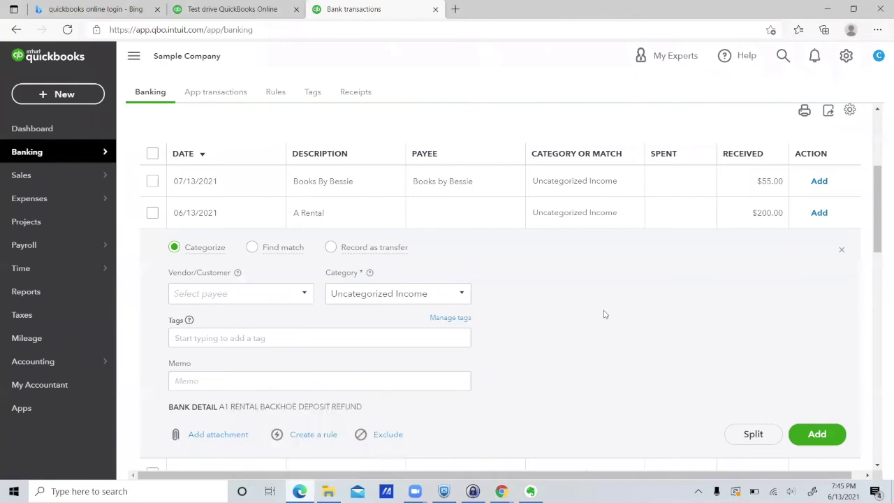
click(382, 181)
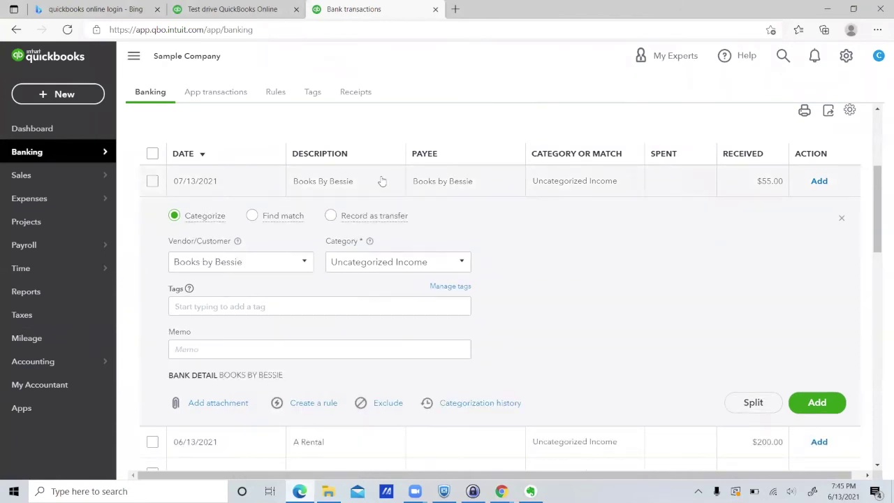
click(382, 180)
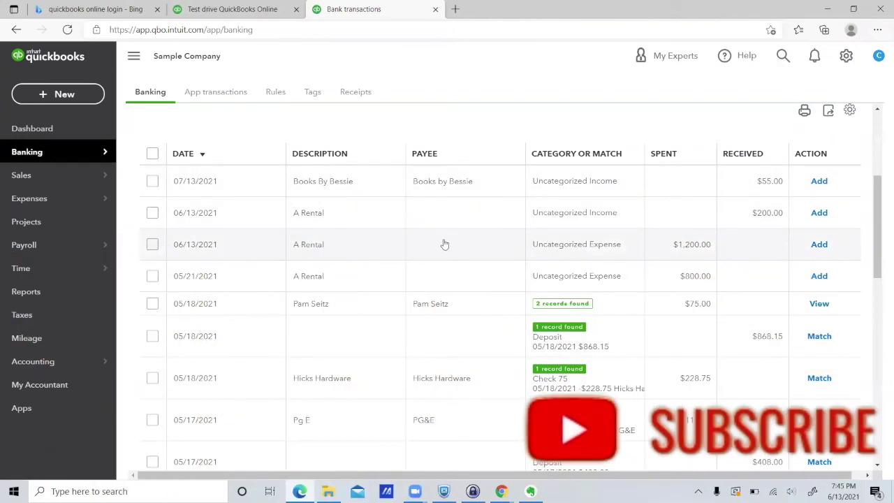
click(445, 244)
click(443, 244)
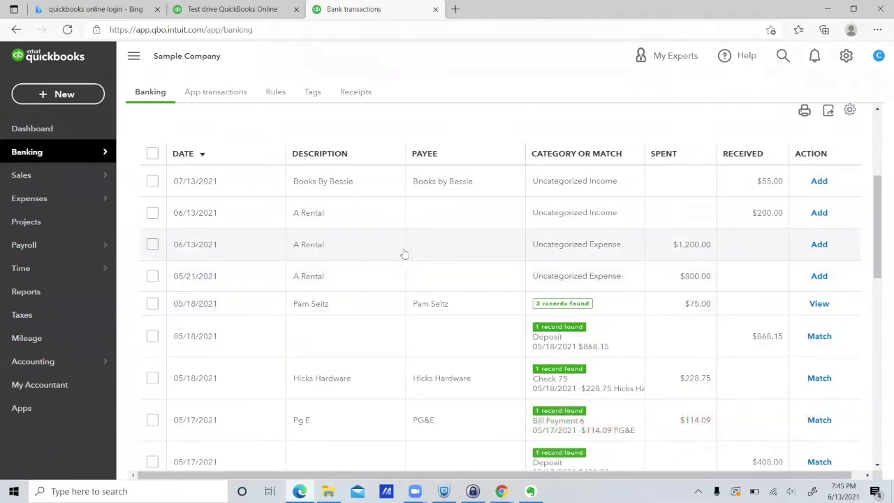
click(431, 252)
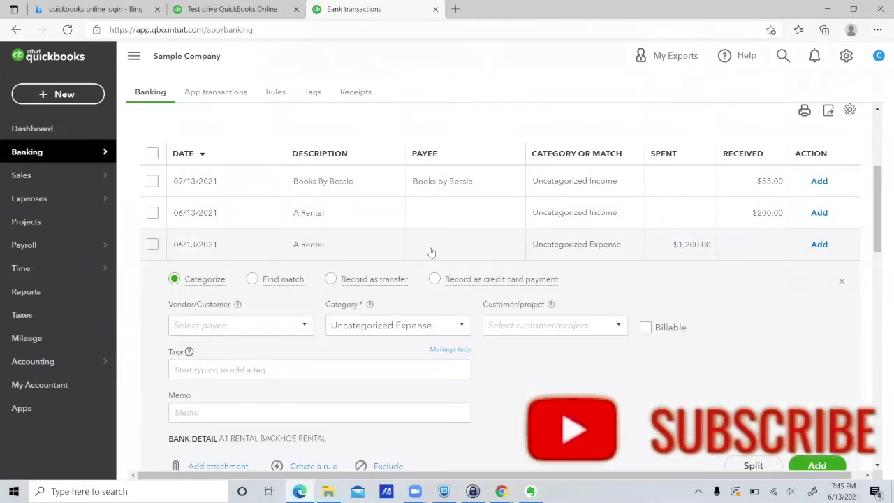
Set the expense's payee to a new vendor named A Rental.
click(203, 325)
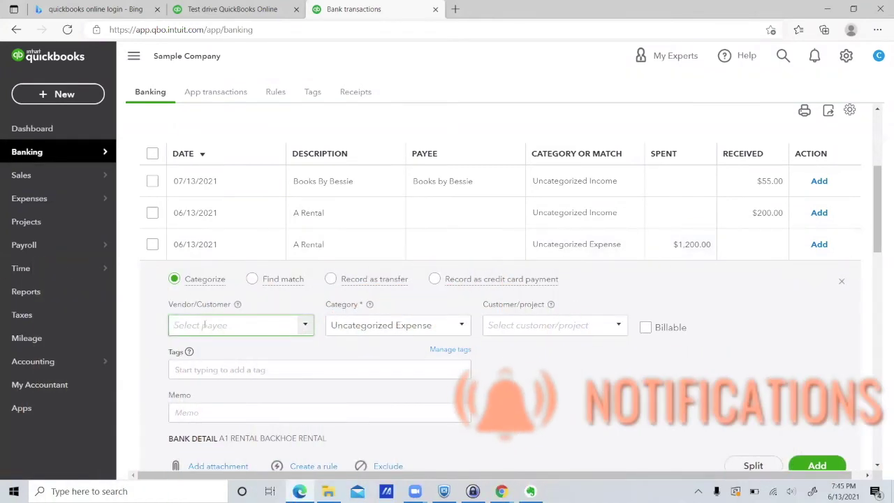
text(A)
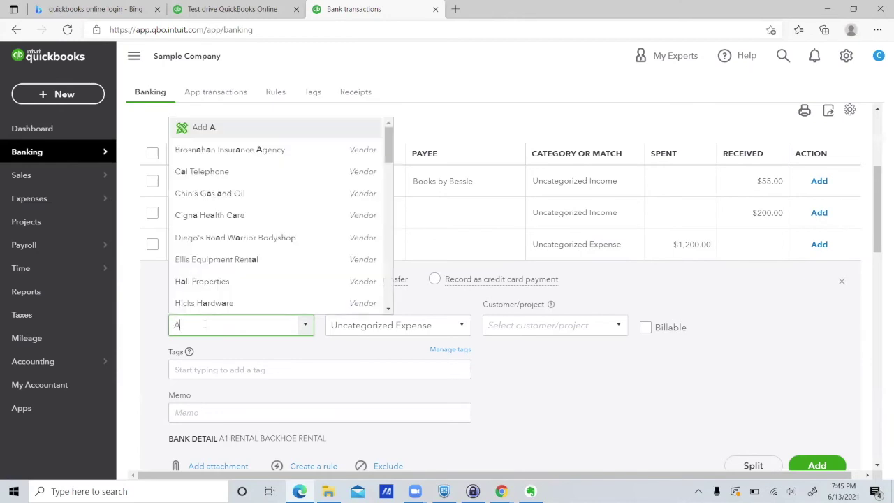
text( Rental)
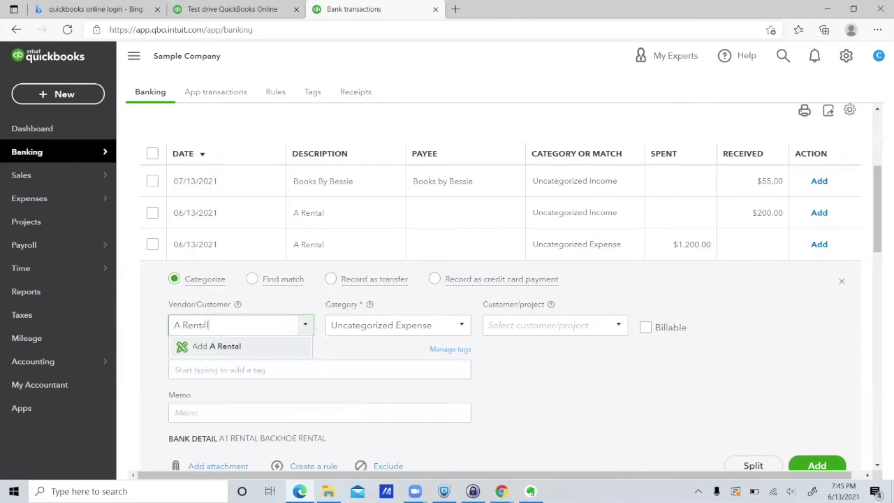
click(201, 347)
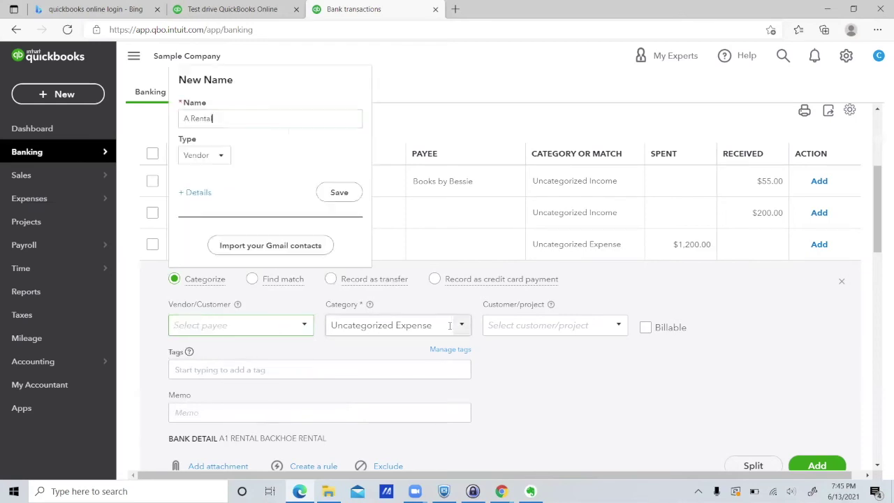
click(341, 193)
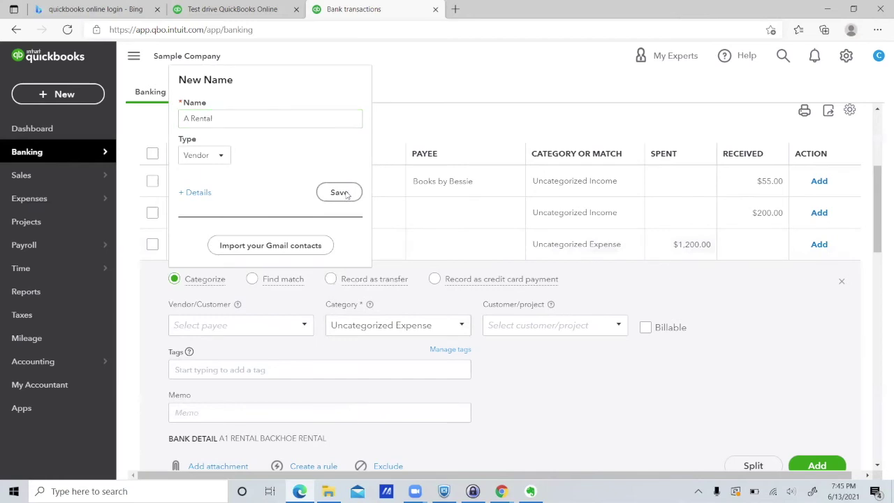
Categorize the A Rental expense as Equipment Rental.
click(456, 326)
click(463, 327)
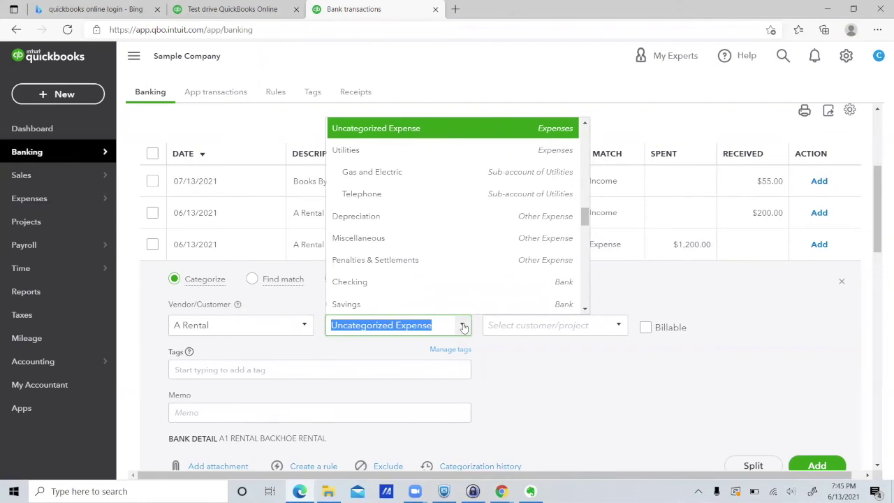
text(rent)
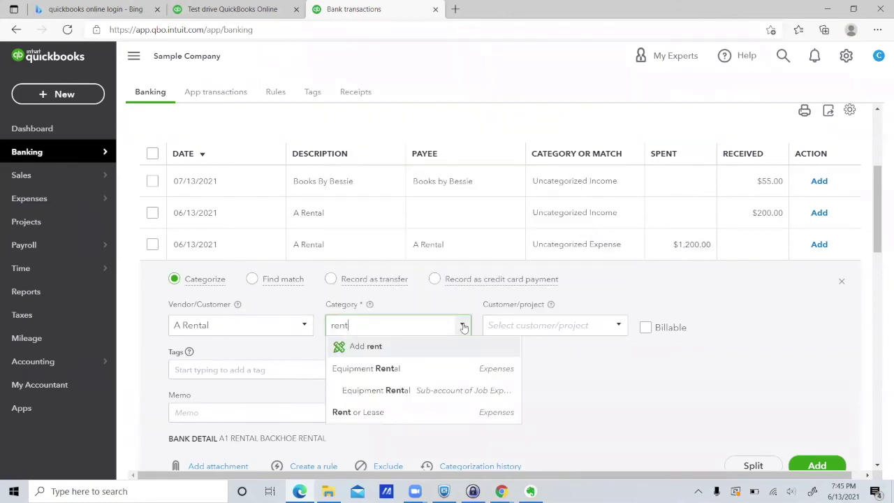
click(435, 369)
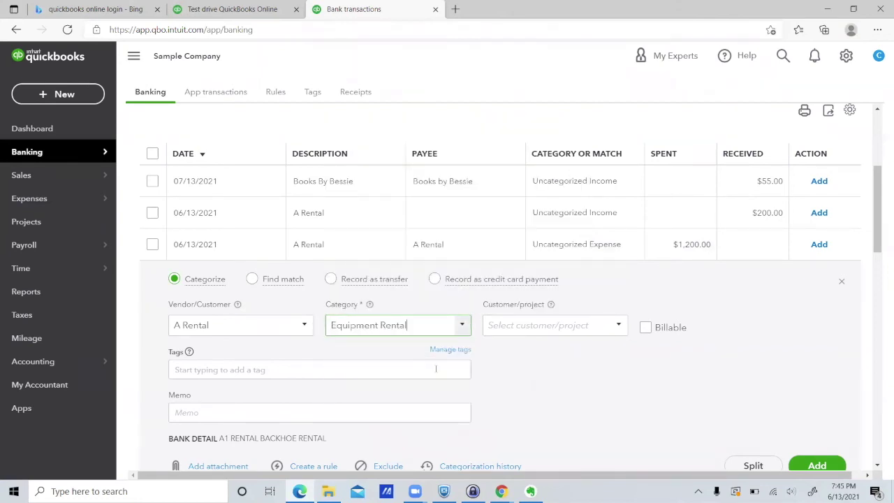
In bank feed settings, enable copying bank detail to memo and turn off suggested rules and categorization.
scroll(638, 385, down, 3)
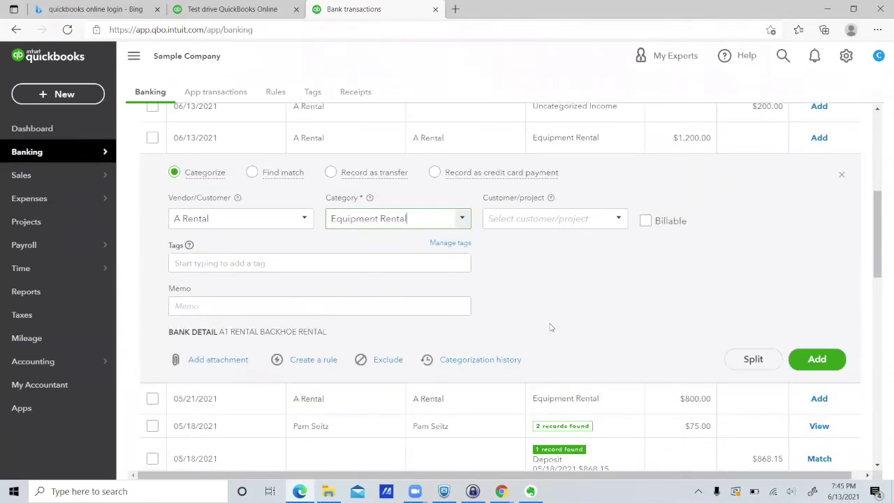
scroll(693, 290, up, 5)
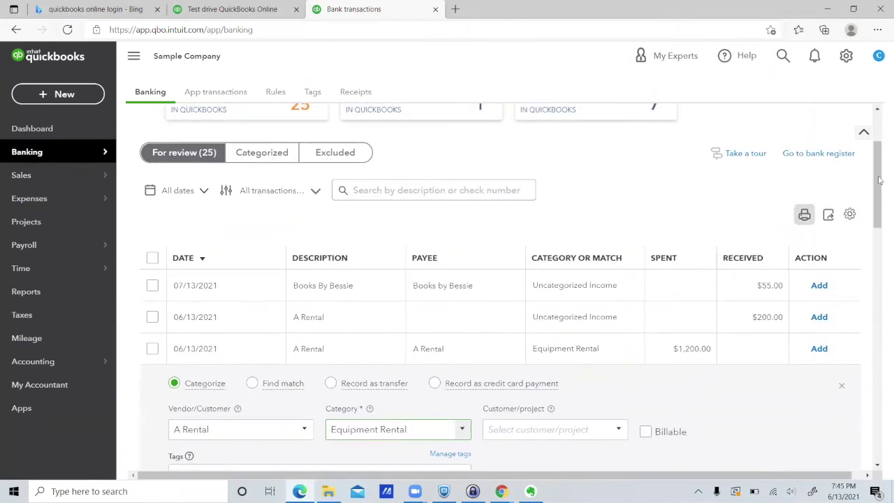
click(850, 216)
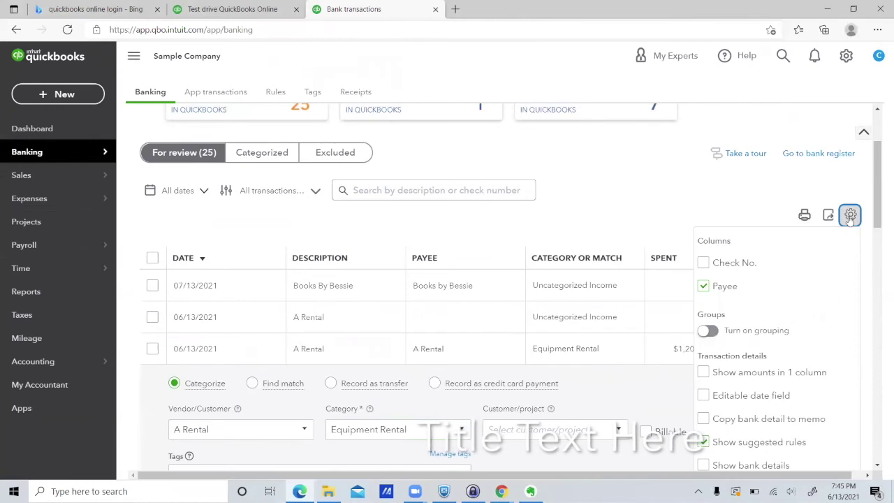
scroll(834, 331, down, 2)
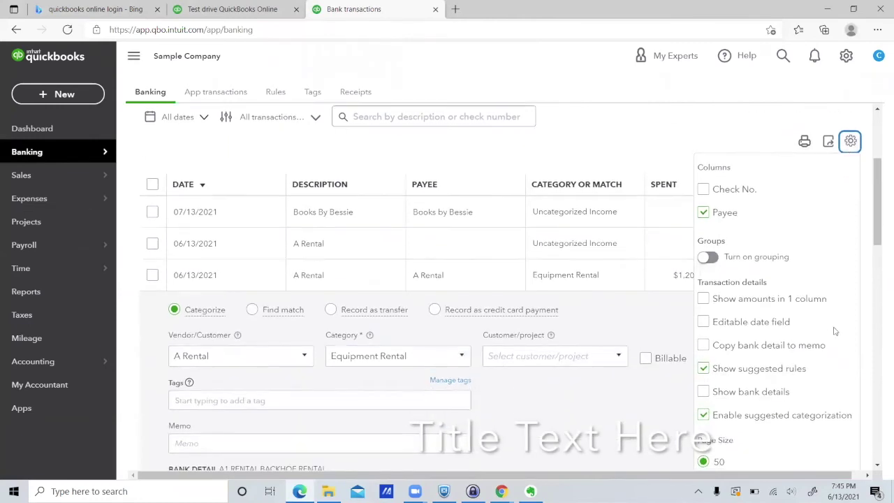
click(703, 346)
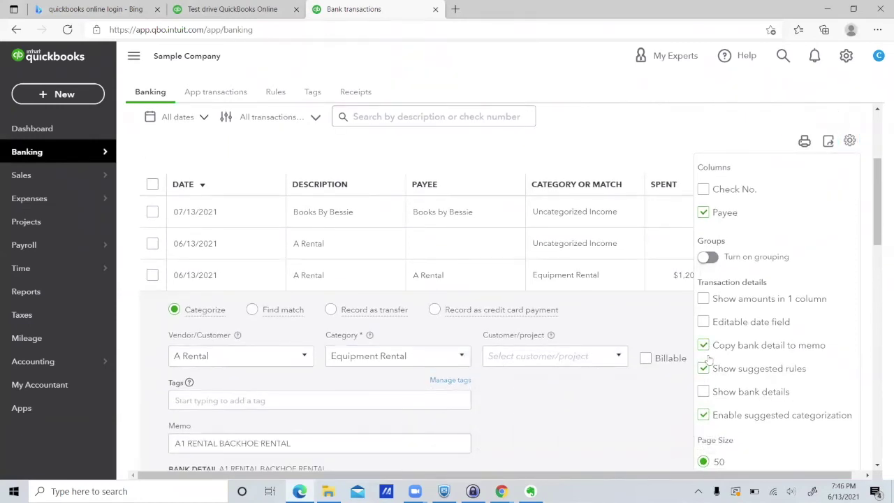
click(704, 369)
click(704, 416)
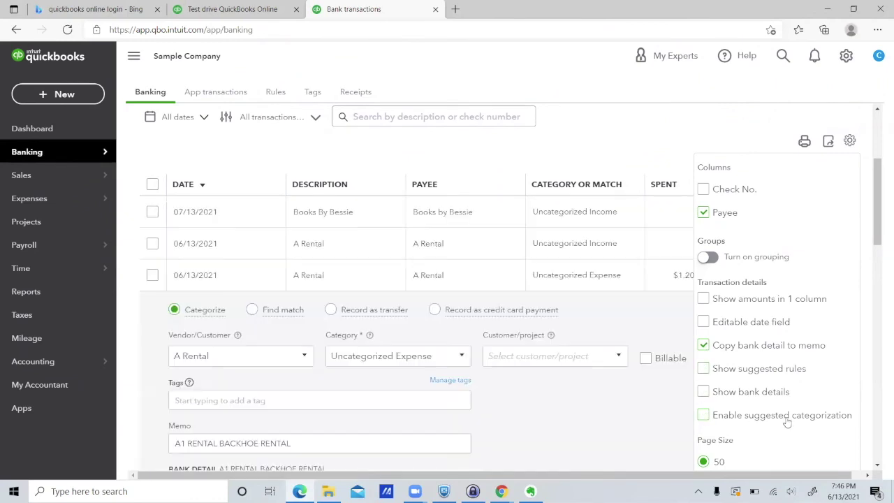
click(668, 128)
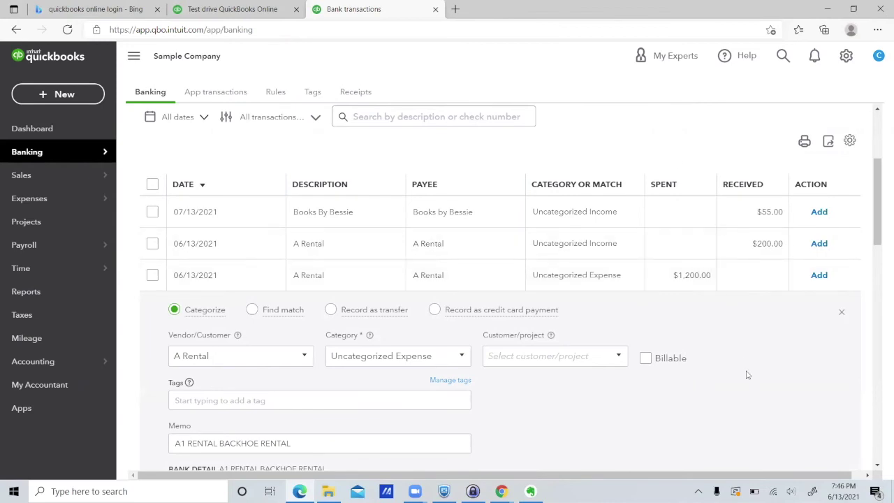
Add the $1,200 expense, then add the 05/21 $800 A Rental expense as Equipment Rental.
scroll(744, 363, down, 2)
click(820, 380)
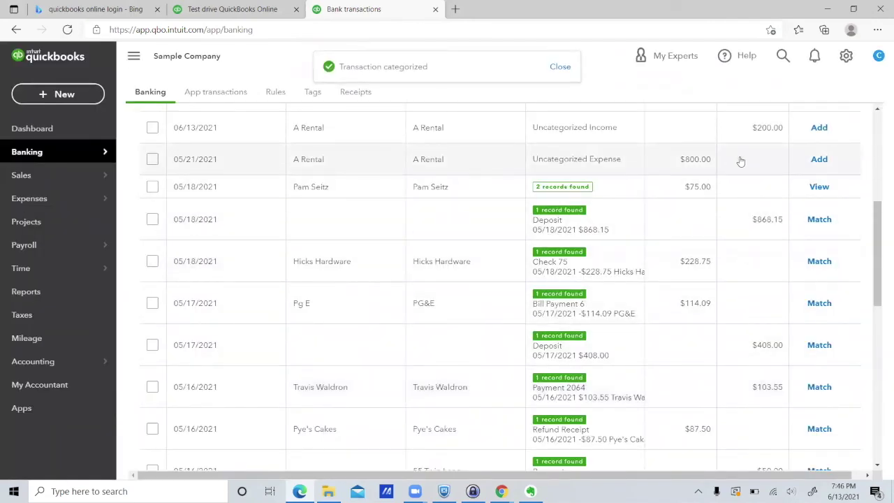
click(741, 161)
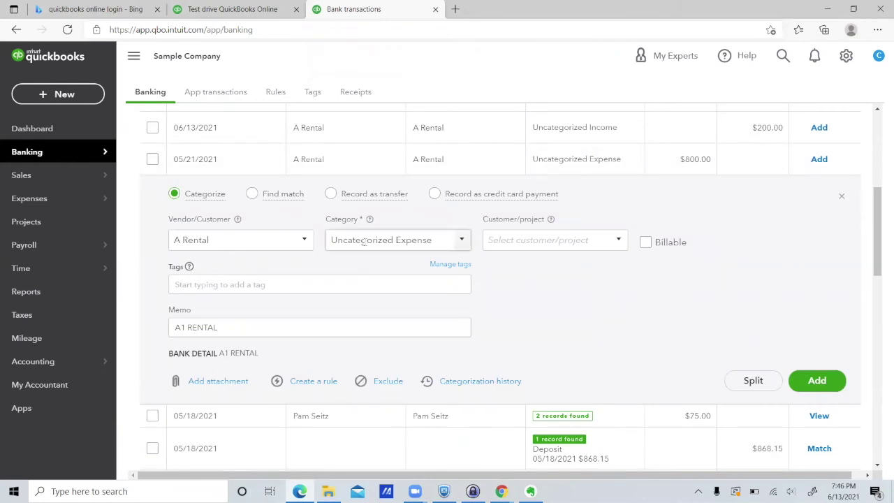
click(442, 240)
text(rent)
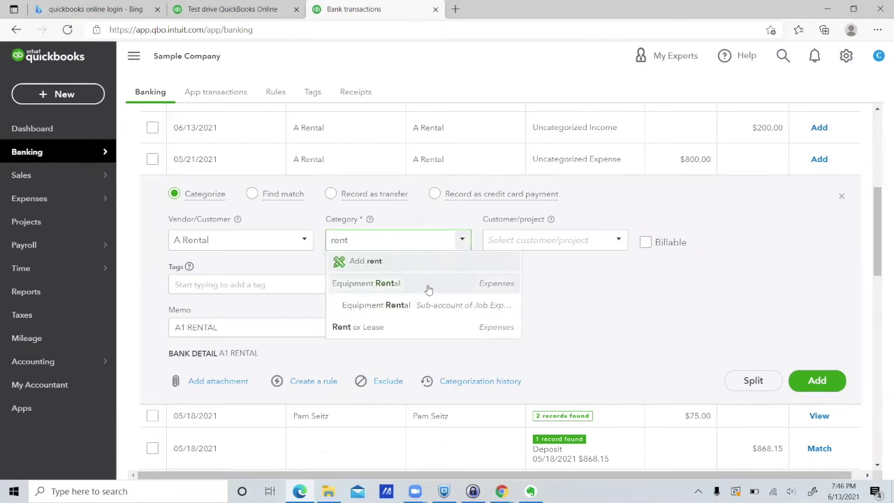
click(425, 284)
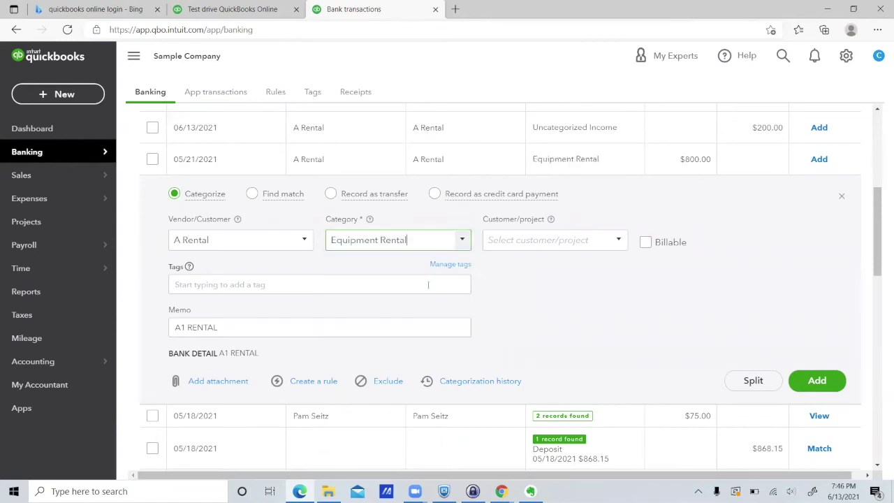
click(814, 381)
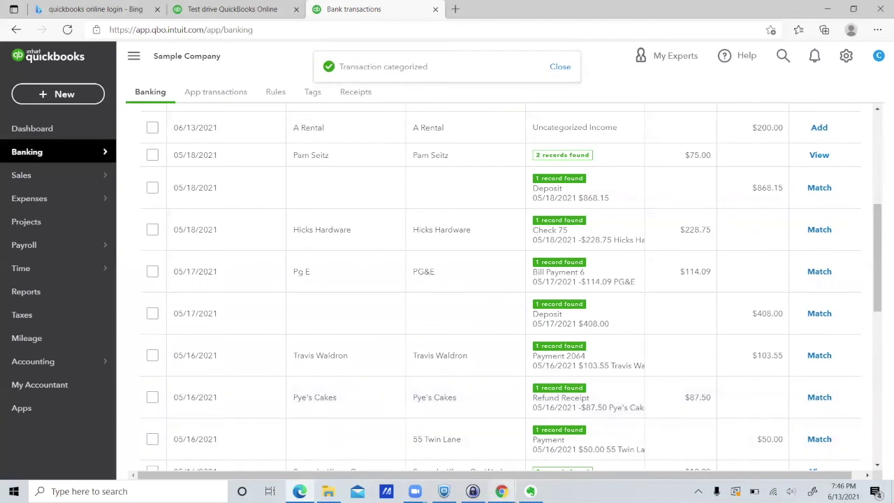
click(501, 491)
Return to the Medical Practice company and browse Sales payments, Patients, Products and Services, and Chart of Accounts.
click(416, 464)
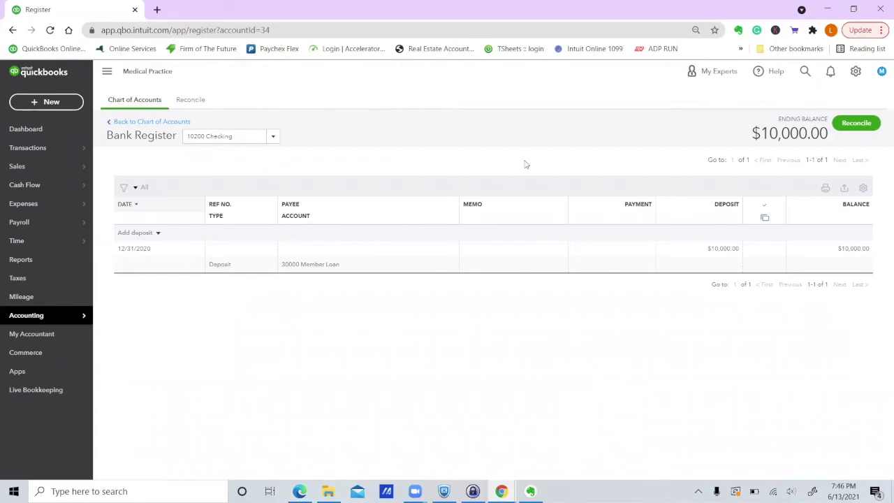
mouse_move(49, 166)
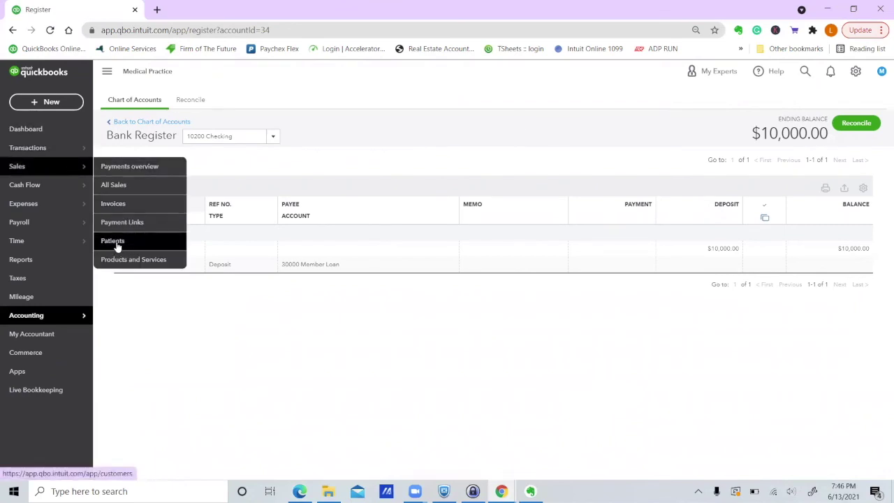
click(143, 167)
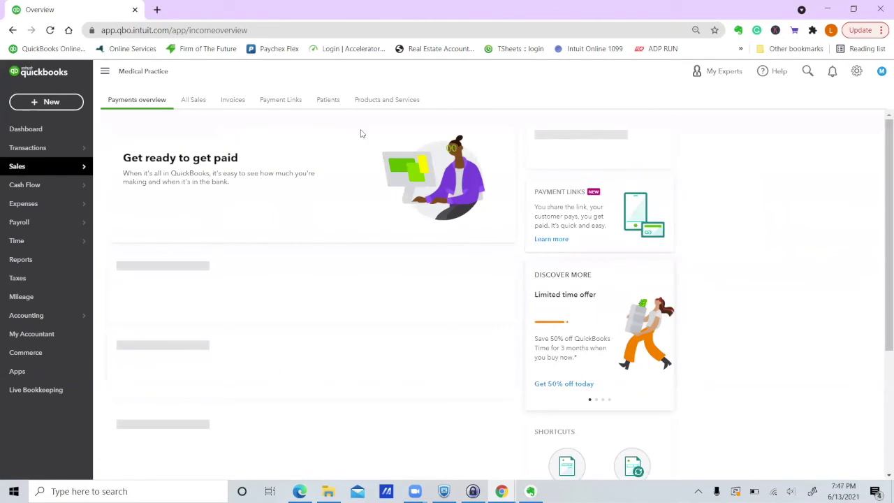
click(329, 101)
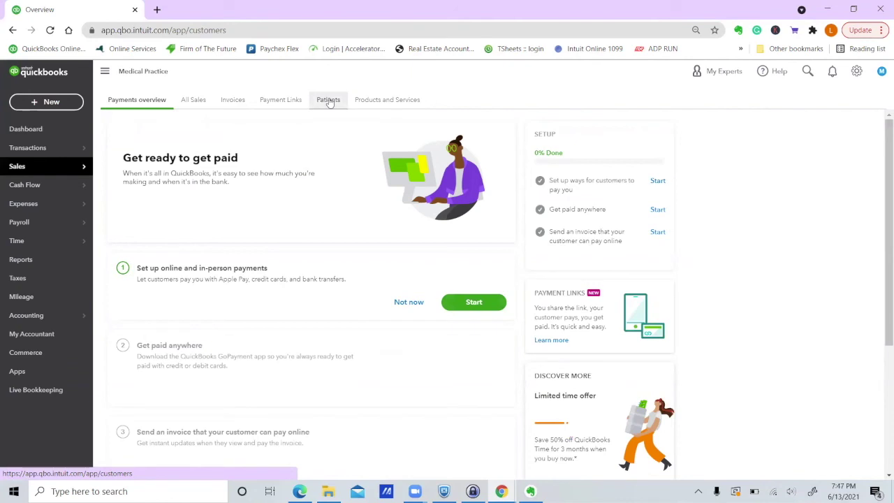
click(377, 100)
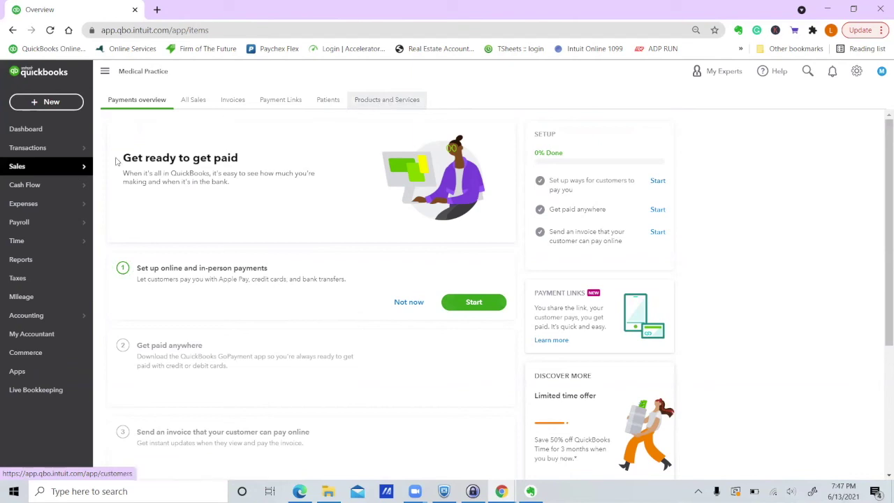
mouse_move(73, 322)
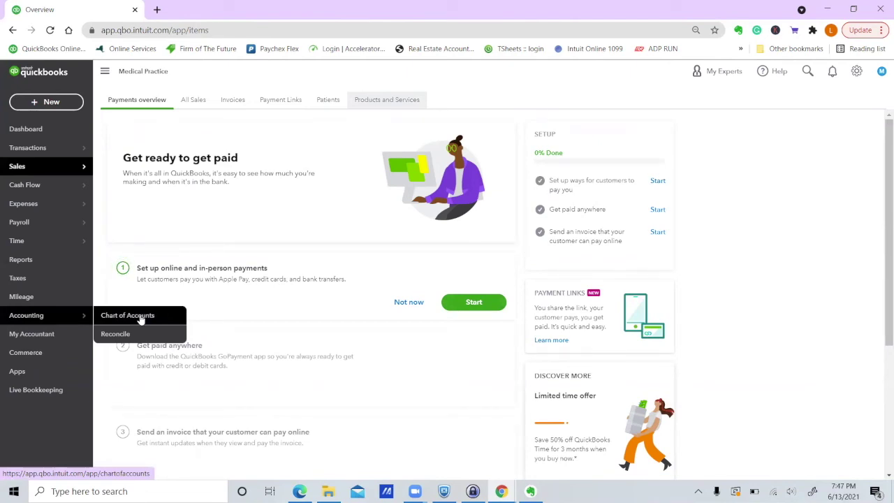
click(141, 318)
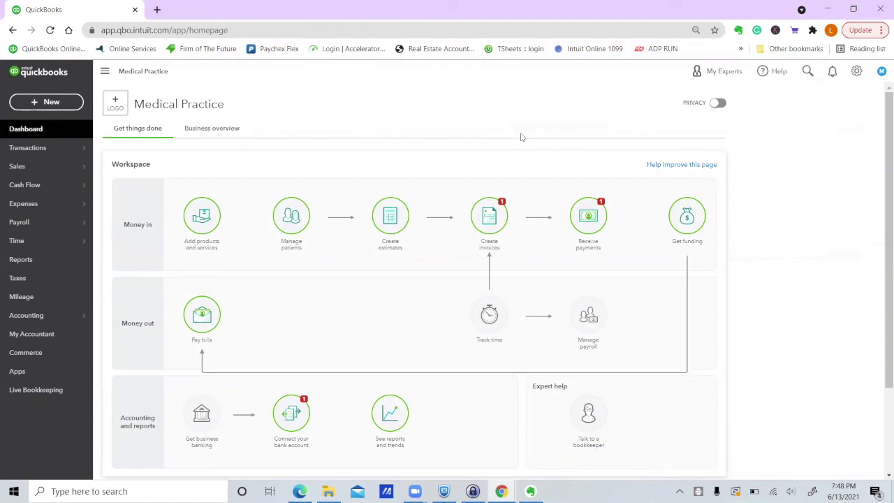
click(51, 105)
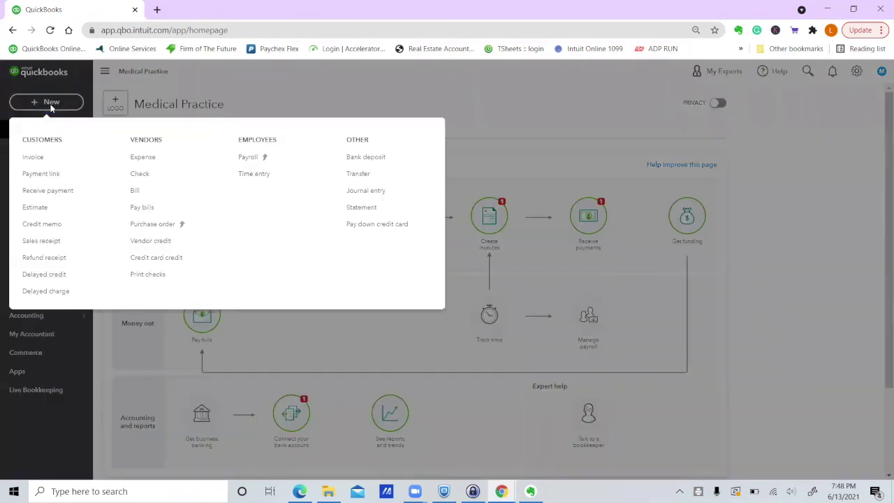
Record a 01/03/2021 $1,000.00 Empire Plan deposit to 41000 Patient Fees.
click(376, 159)
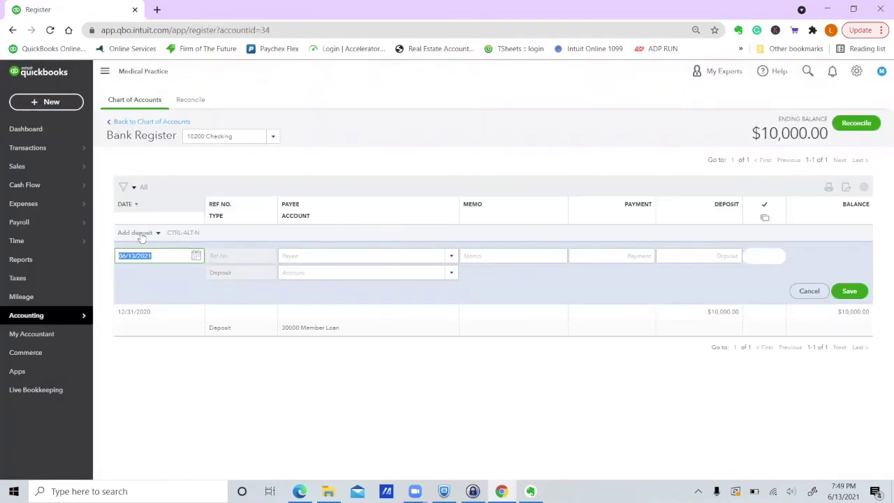
text(1/3/21)
key(Tab)
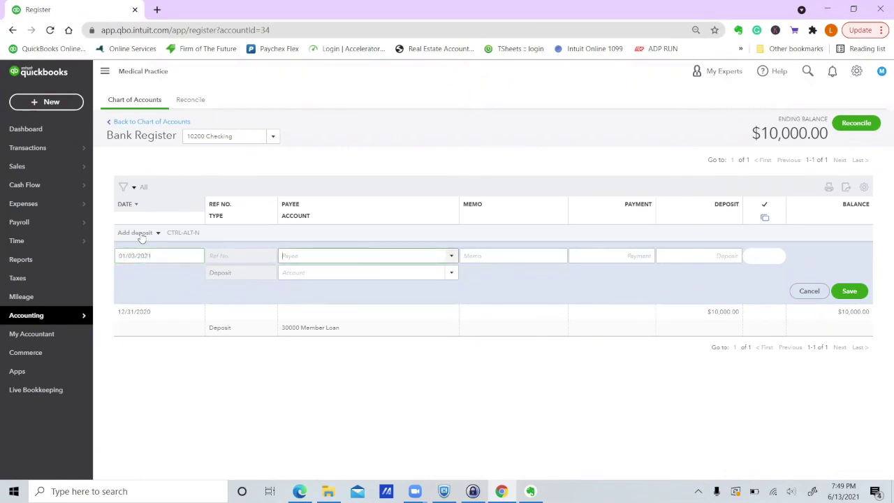
text(Empire Plan)
key(Tab)
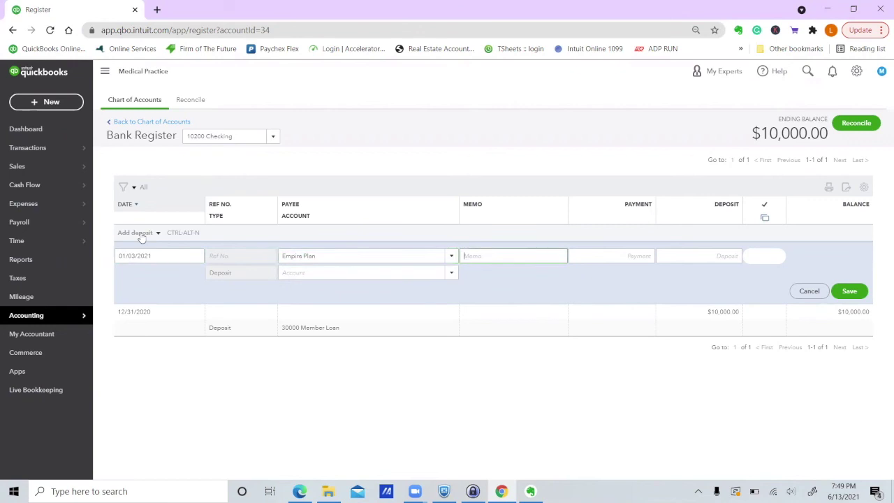
key(Tab)
key(Tab)
text(1,000.00)
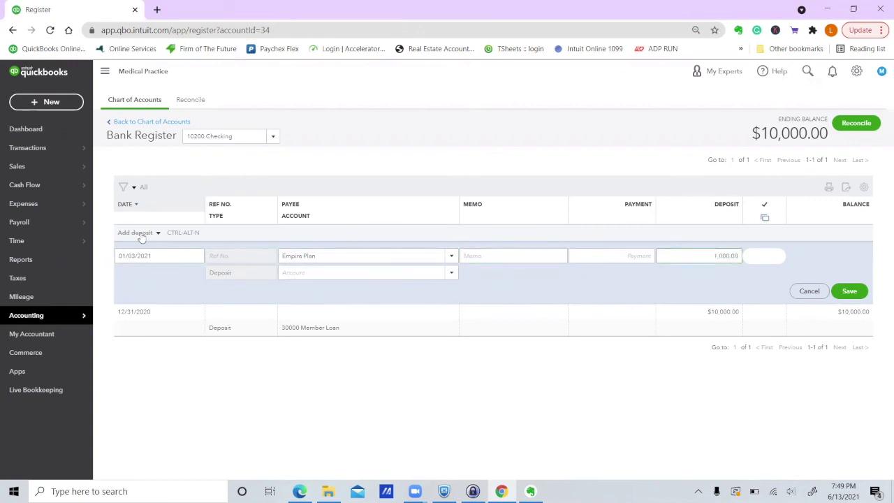
key(Tab)
text(4)
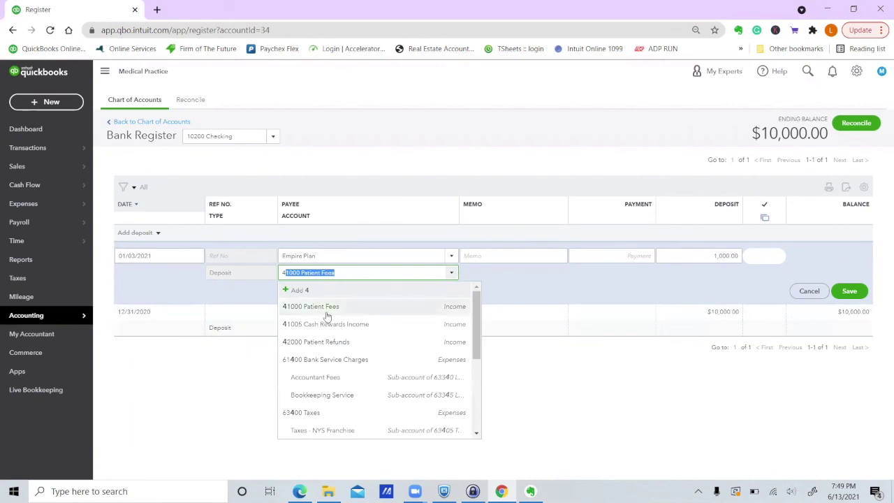
click(326, 313)
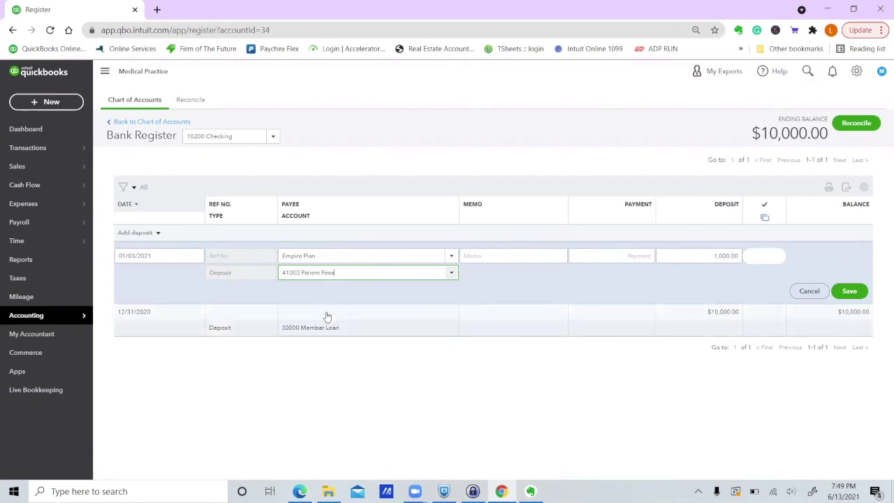
click(853, 292)
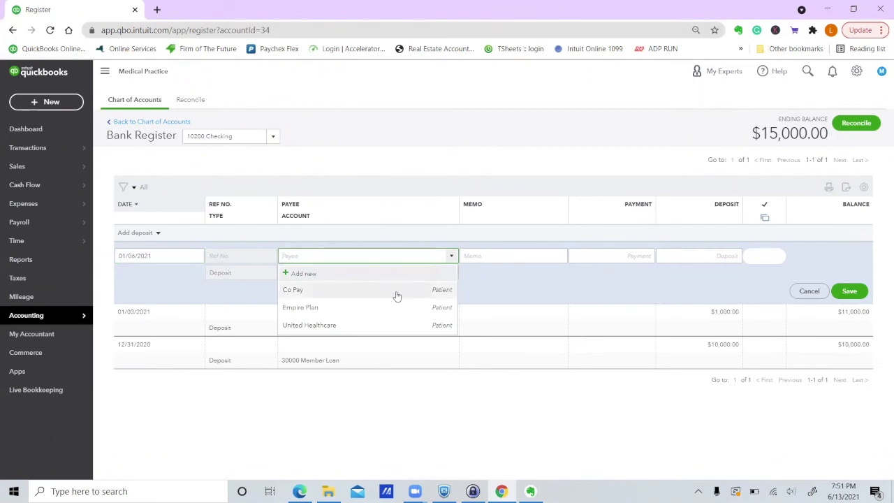
Record a $100.00 Co Pay deposit to 41000 Patient Fees.
click(396, 296)
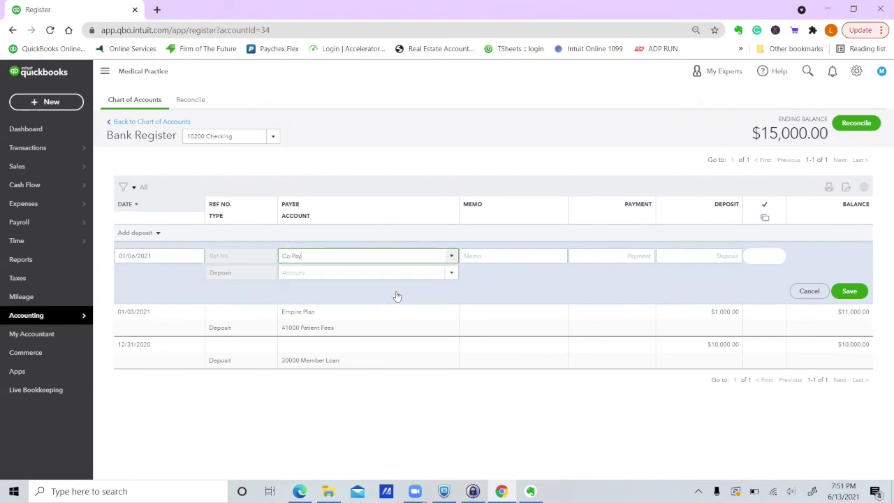
click(692, 256)
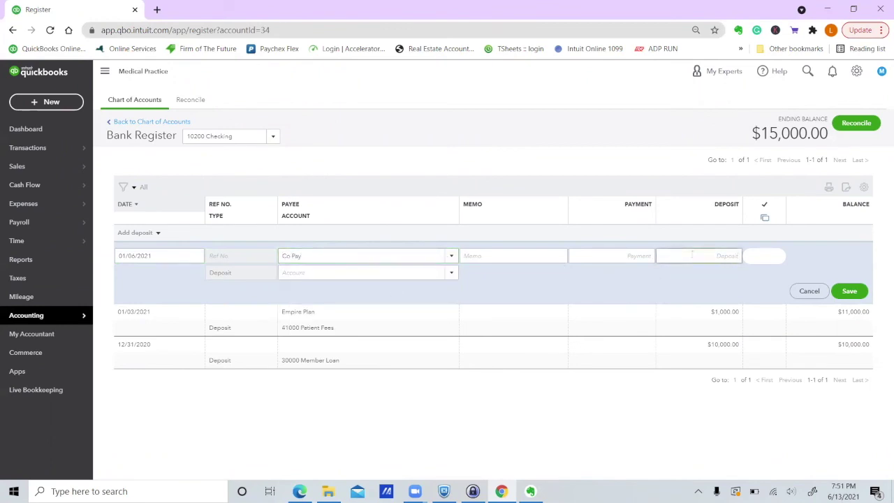
text(100.00)
key(Tab)
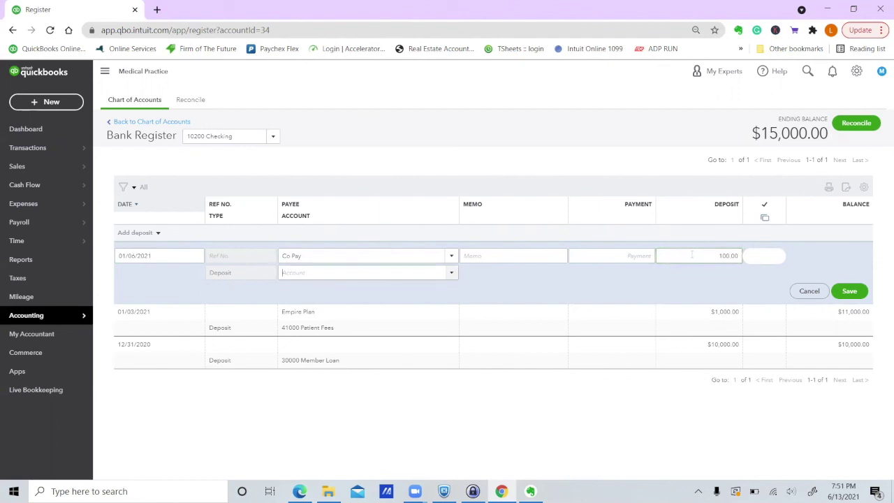
text(41000 Patient Fees)
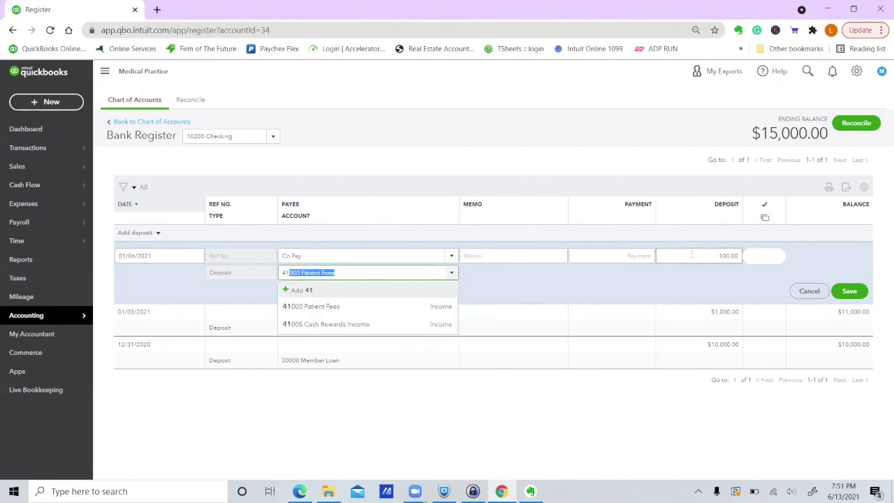
click(442, 310)
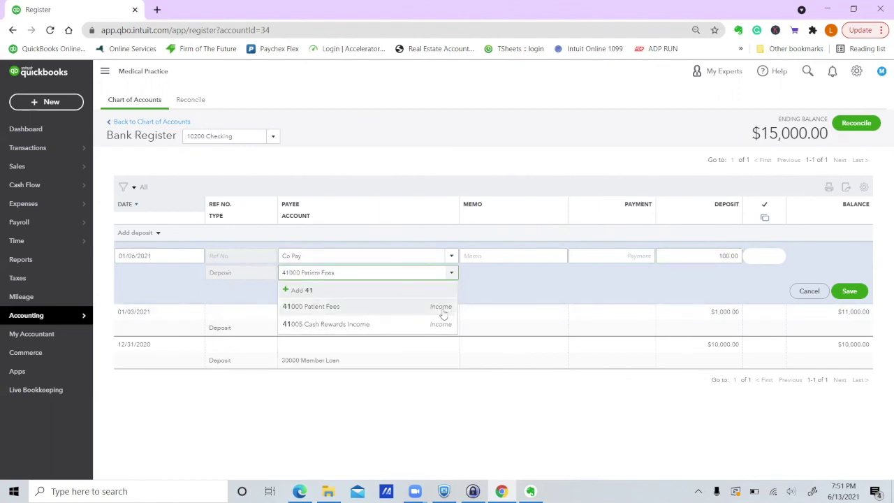
click(851, 292)
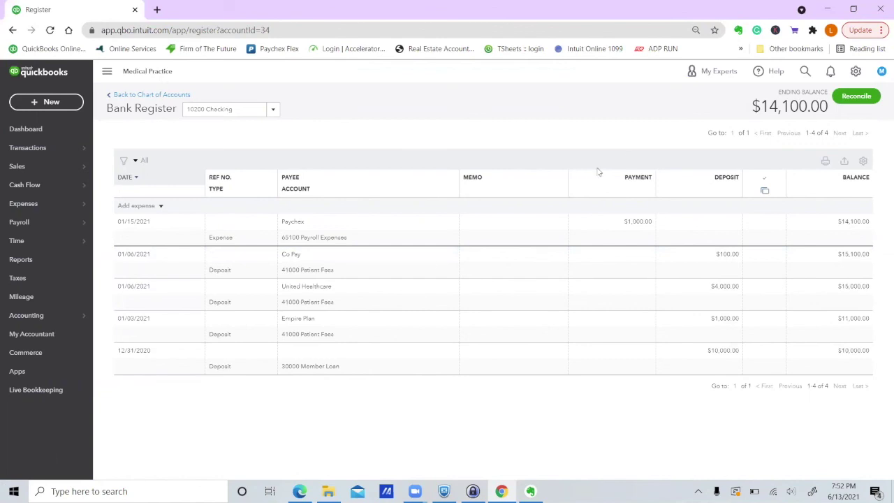
Add the $18.08 Mahoney Mugs transaction as Uncategorized Expense, then return to the Medical Practice register.
key(alt+Tab)
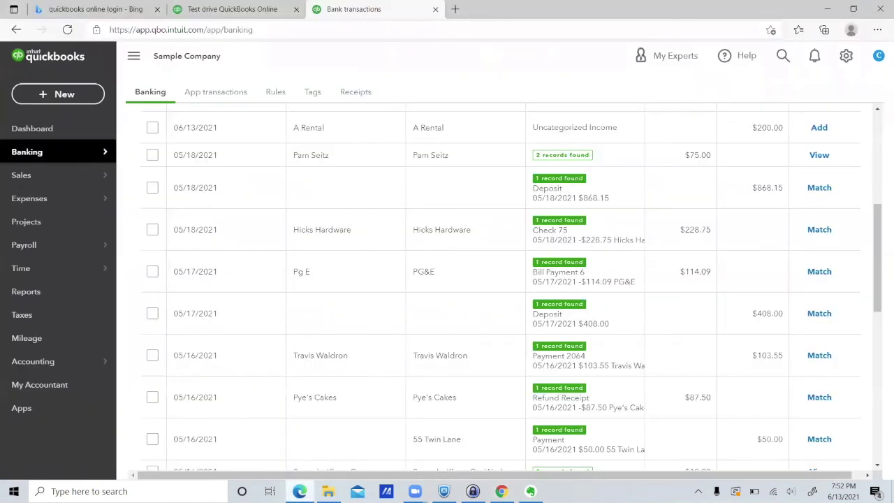
scroll(415, 366, down, 2)
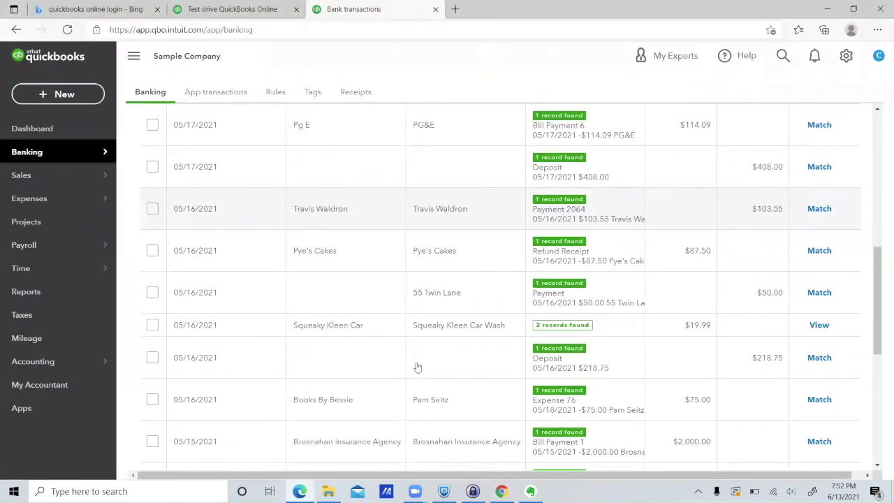
scroll(417, 367, down, 2)
scroll(417, 367, down, 1)
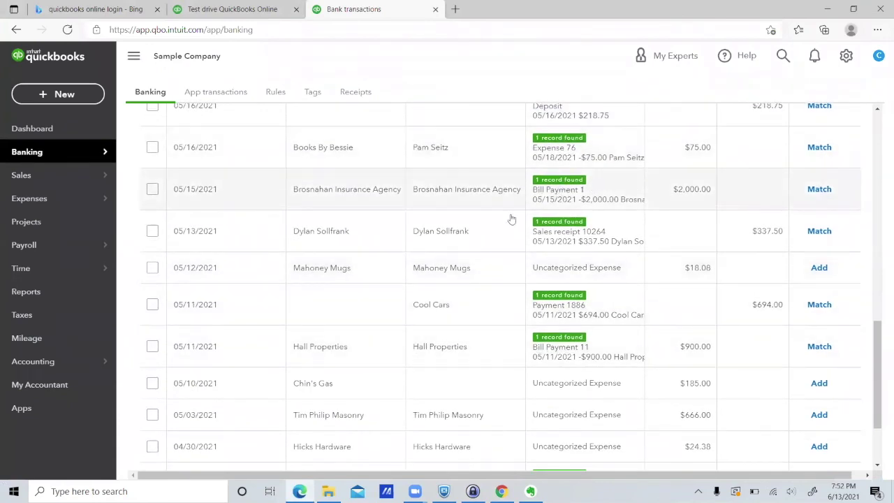
click(383, 272)
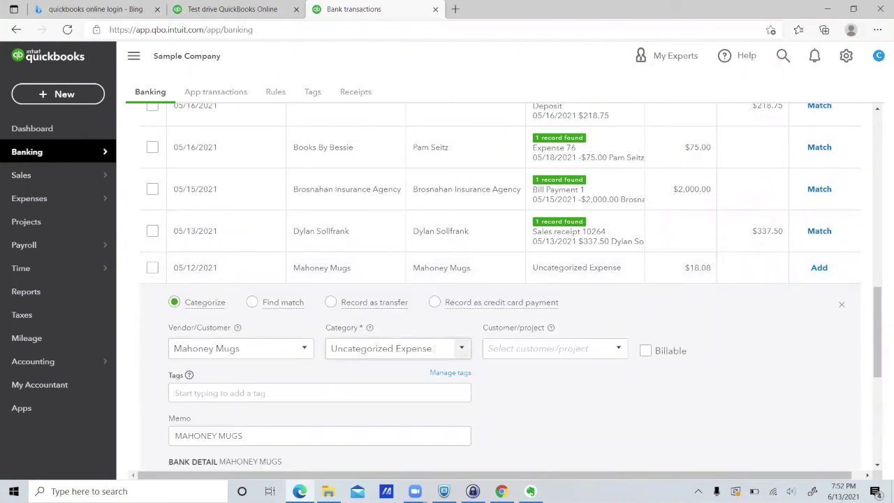
scroll(557, 413, down, 2)
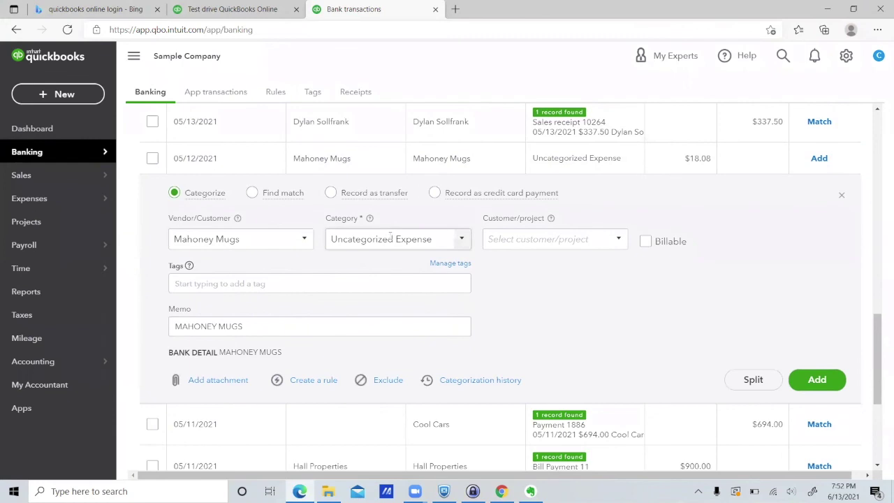
click(819, 382)
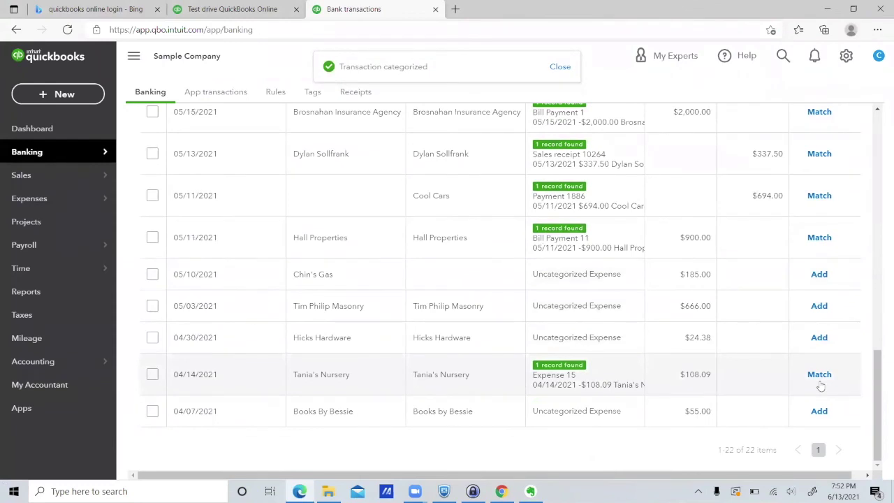
mouse_move(502, 491)
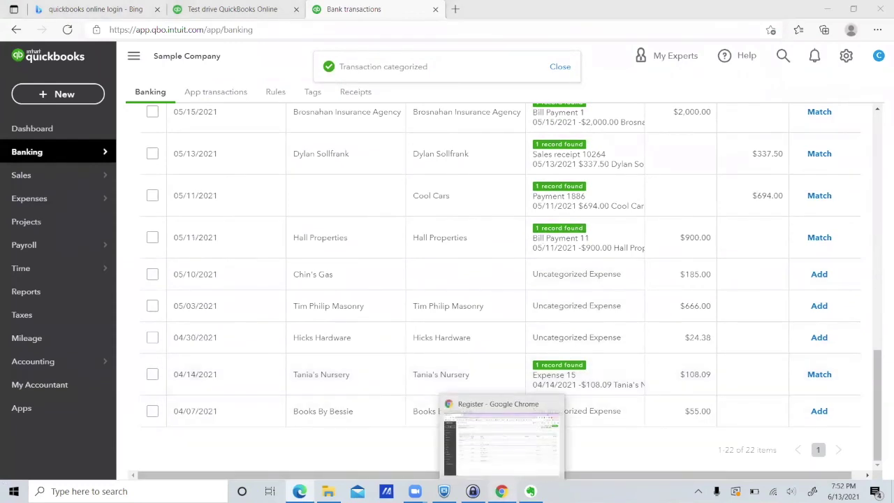
click(500, 436)
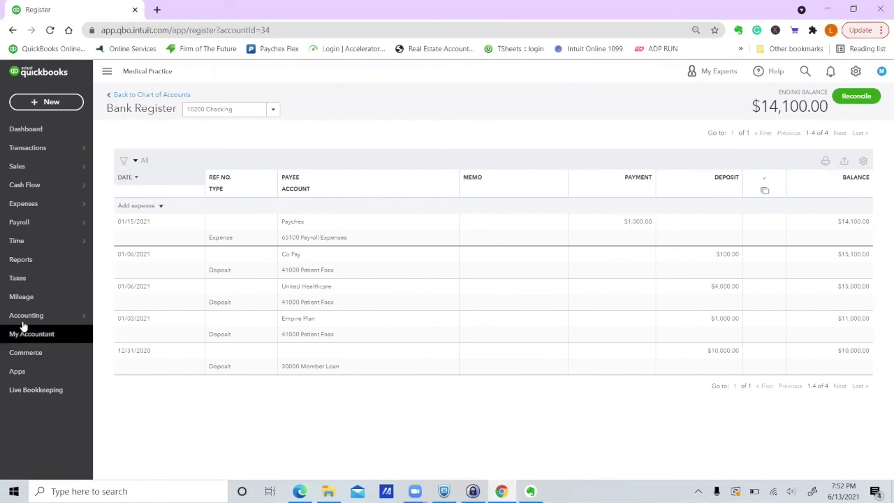
Open the Medical Practice chart of accounts and scroll through the full account list.
mouse_move(65, 314)
click(130, 318)
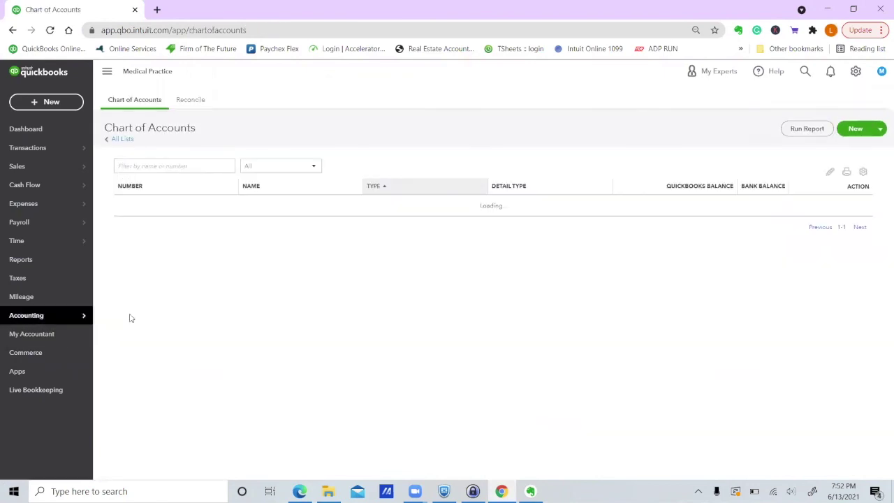
scroll(473, 386, down, 2)
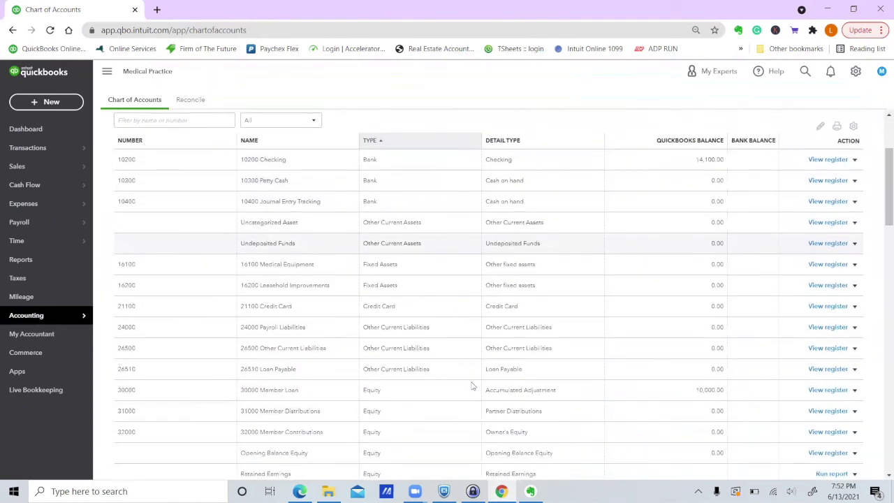
scroll(472, 386, down, 2)
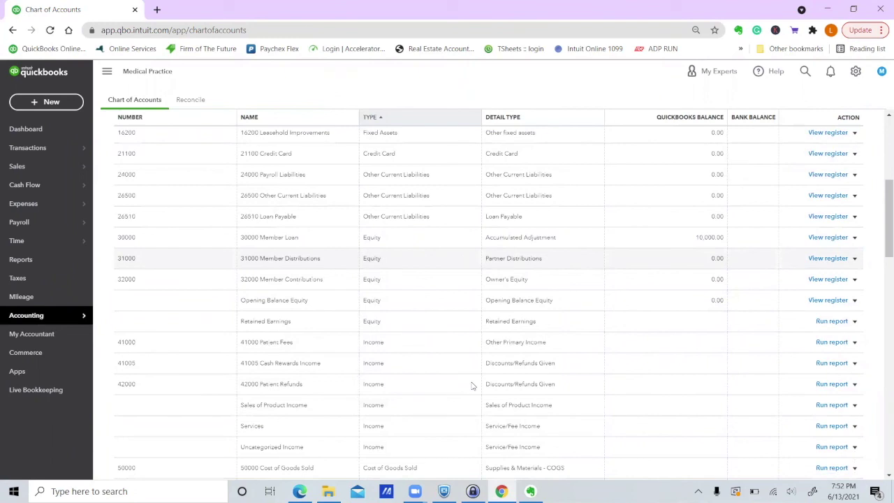
scroll(473, 385, down, 3)
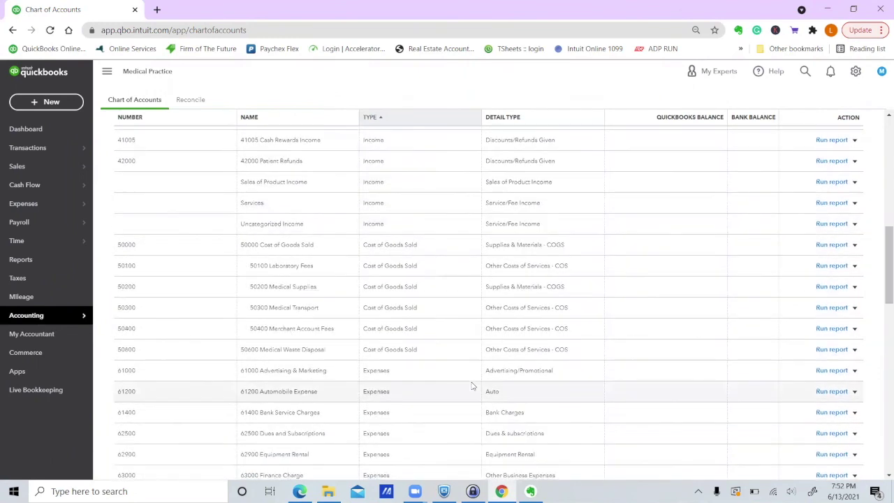